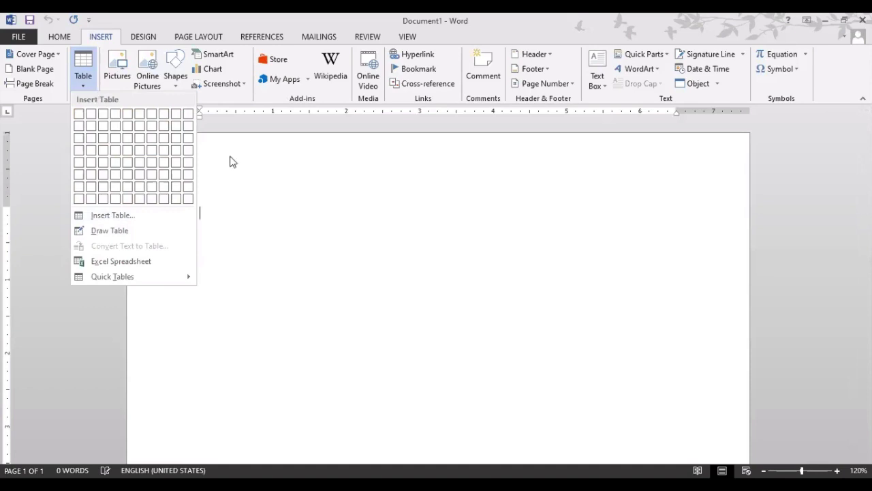
{"action": "left_click", "coordinate": [357, 254]}
{"action": "left_click", "coordinate": [87, 84]}
{"action": "left_click", "coordinate": [80, 89]}
{"action": "left_click", "coordinate": [80, 88]}
{"action": "left_click", "coordinate": [84, 79]}
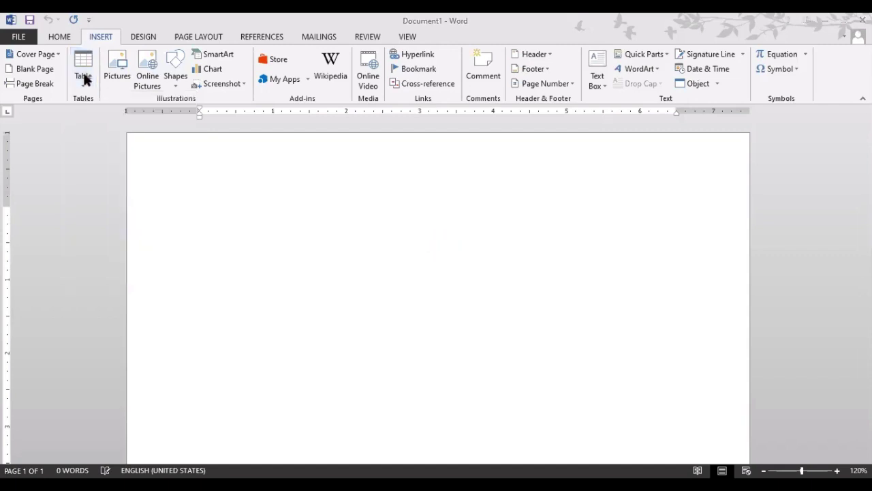
{"action": "left_click", "coordinate": [84, 83]}
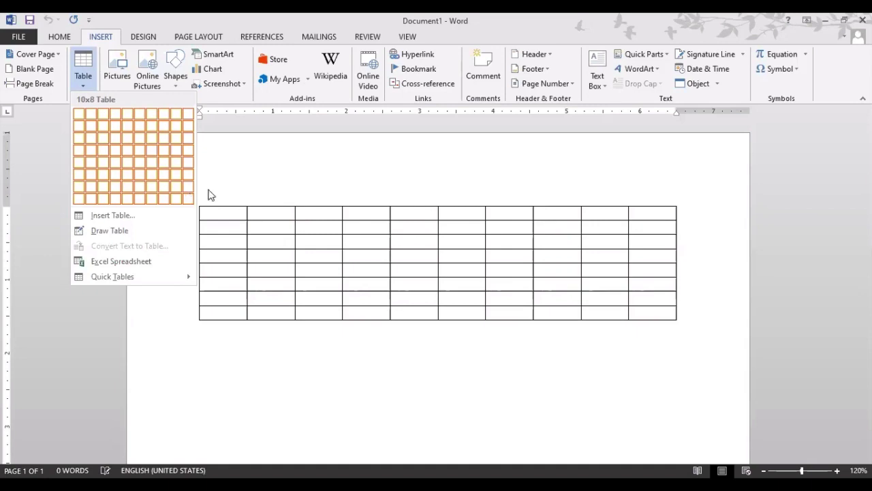
{"action": "left_click", "coordinate": [79, 78]}
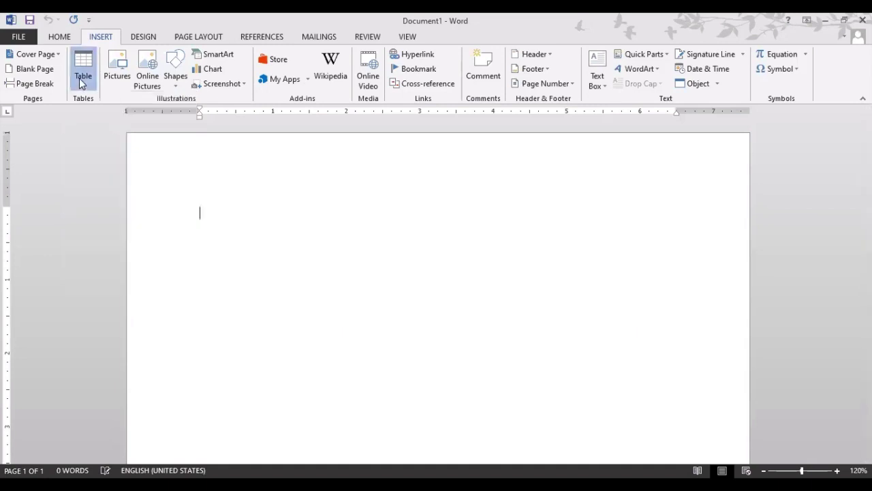
{"action": "left_click", "coordinate": [79, 78]}
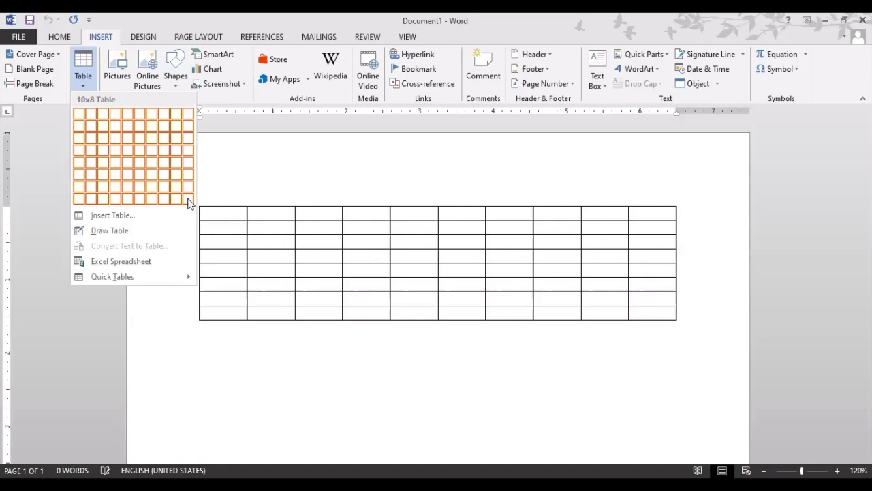
{"action": "left_click", "coordinate": [113, 215]}
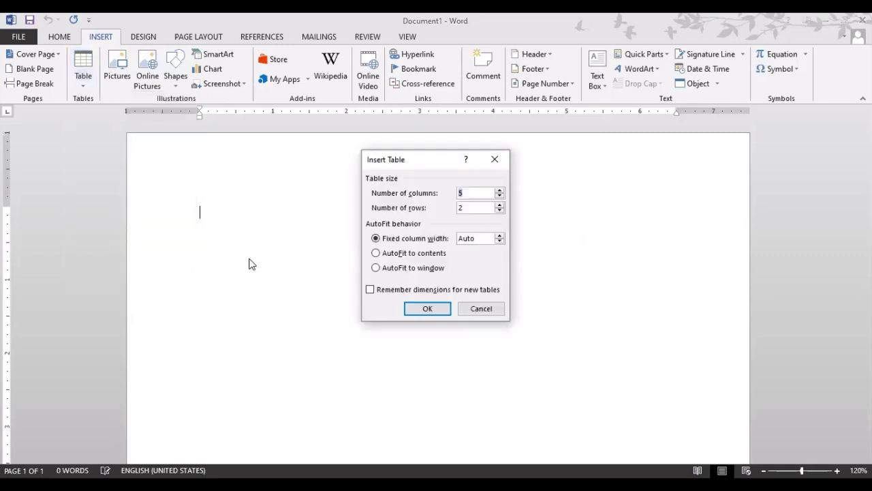
{"action": "left_click", "coordinate": [499, 190]}
{"action": "left_click", "coordinate": [500, 191]}
{"action": "left_click", "coordinate": [498, 197]}
{"action": "left_click", "coordinate": [498, 207]}
{"action": "left_click", "coordinate": [499, 206]}
{"action": "left_click", "coordinate": [498, 207]}
{"action": "left_click", "coordinate": [498, 206]}
{"action": "left_click", "coordinate": [498, 207]}
{"action": "left_click", "coordinate": [499, 207]}
{"action": "left_click", "coordinate": [498, 206]}
{"action": "left_click", "coordinate": [498, 207]}
{"action": "left_click", "coordinate": [499, 206]}
{"action": "left_click", "coordinate": [477, 313]}
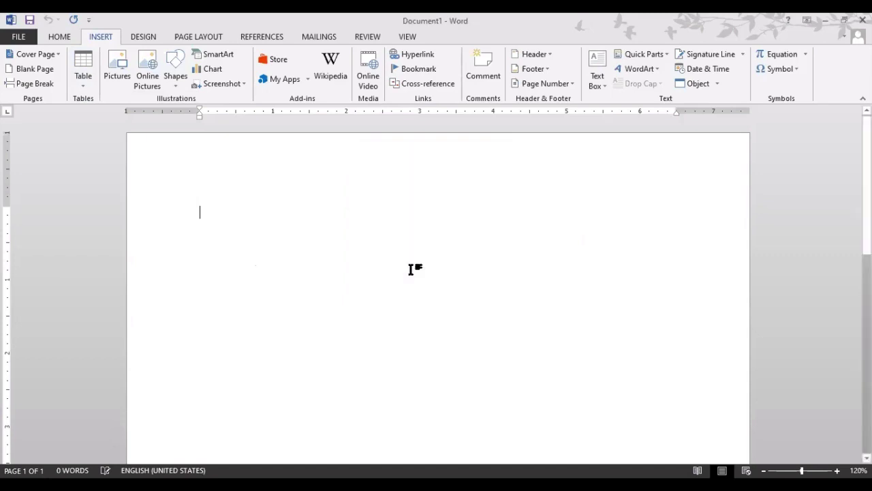
{"action": "left_click", "coordinate": [83, 81]}
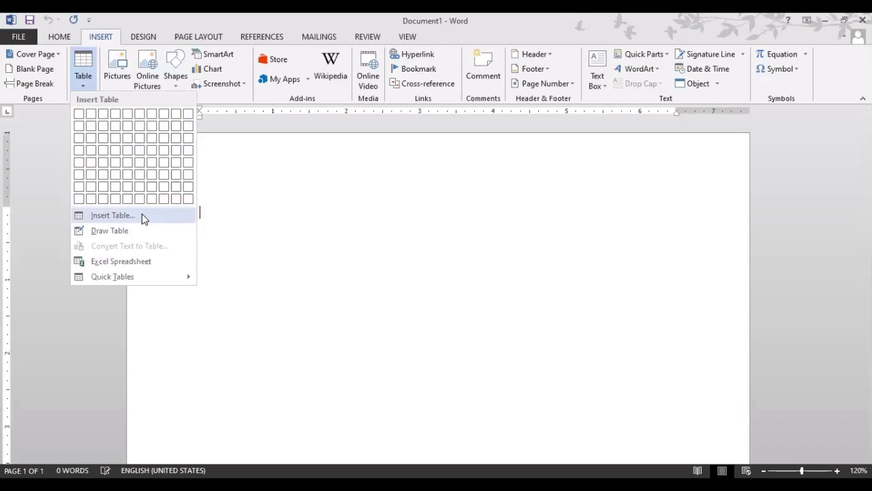
{"action": "left_click", "coordinate": [142, 215]}
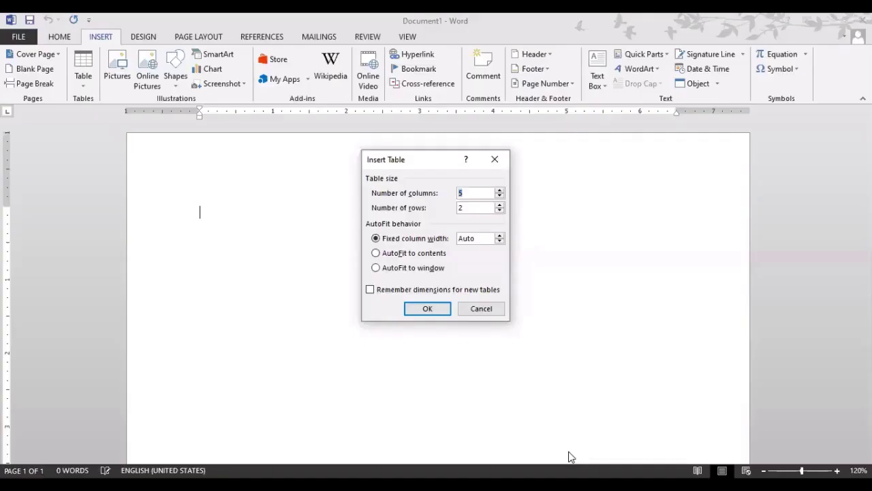
{"action": "left_click", "coordinate": [401, 242]}
{"action": "double_click", "coordinate": [477, 194]}
{"action": "left_click", "coordinate": [475, 209]}
{"action": "left_click", "coordinate": [535, 460]}
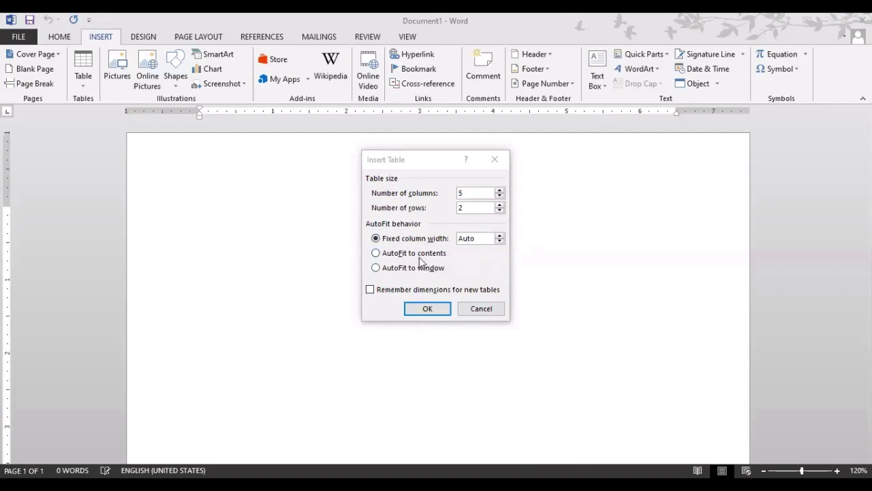
{"action": "left_click", "coordinate": [499, 193]}
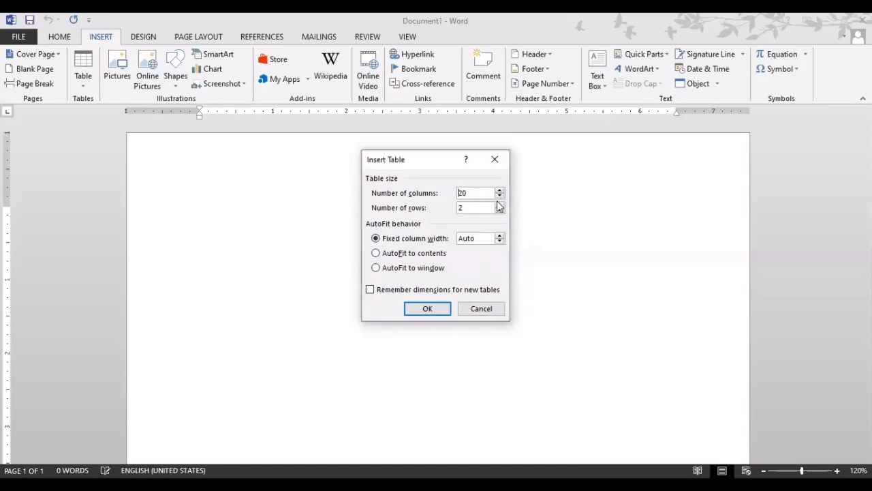
{"action": "left_click", "coordinate": [500, 197]}
{"action": "left_click", "coordinate": [500, 196]}
{"action": "left_click", "coordinate": [500, 196]}
{"action": "left_click", "coordinate": [500, 196]}
{"action": "left_click", "coordinate": [502, 205]}
{"action": "type", "text": "10"}
{"action": "left_click", "coordinate": [466, 238]}
{"action": "left_click", "coordinate": [429, 309]}
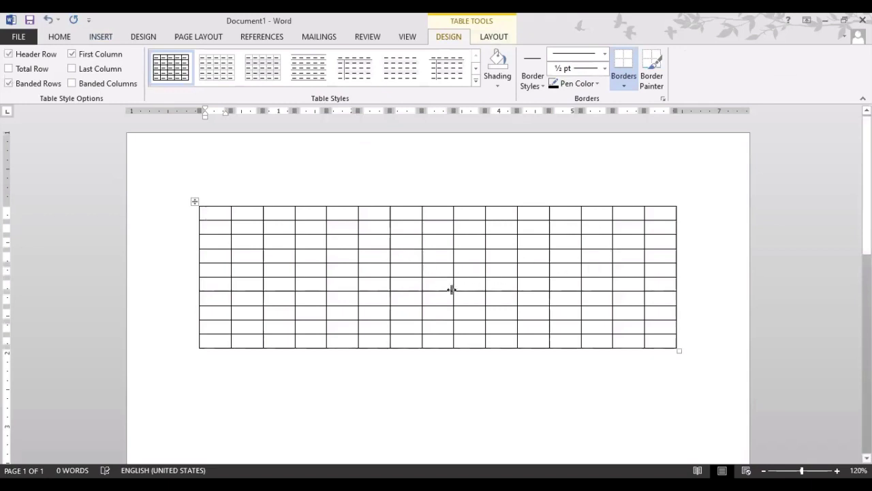
{"action": "key", "text": "ctrl+z"}
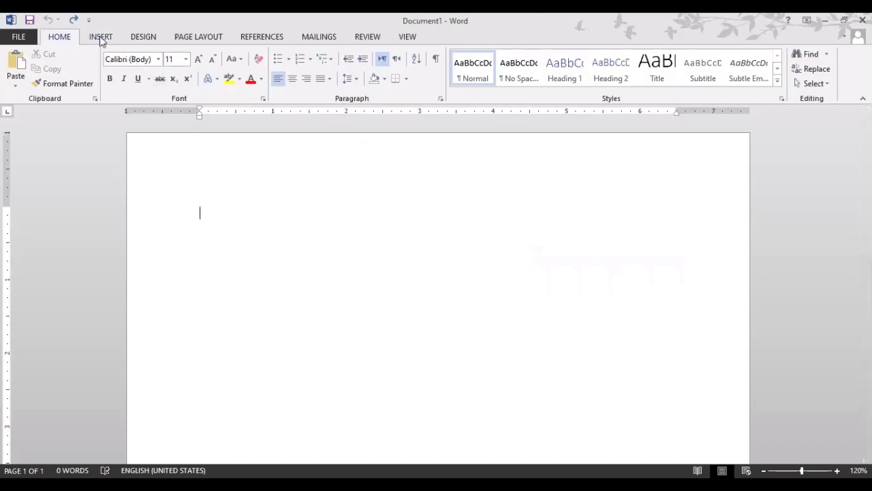
With Draw Table, draw the table outline and four horizontal row borders.
{"action": "left_click", "coordinate": [101, 37]}
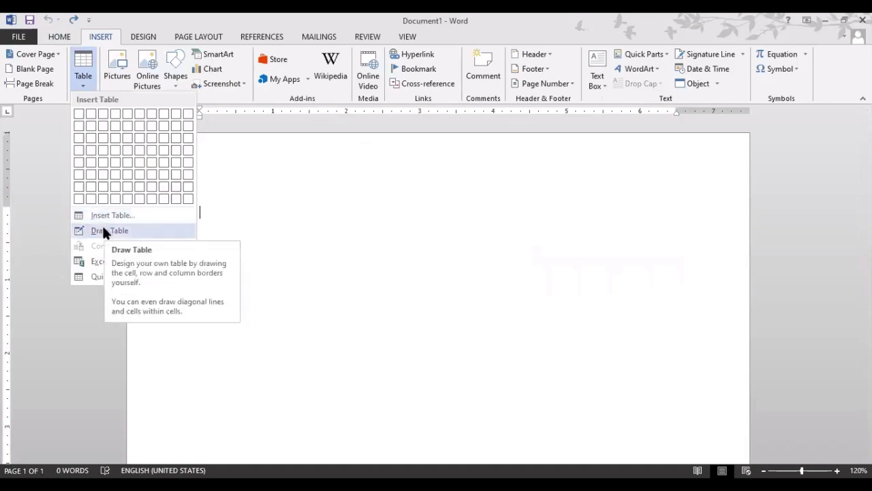
{"action": "left_click", "coordinate": [104, 232]}
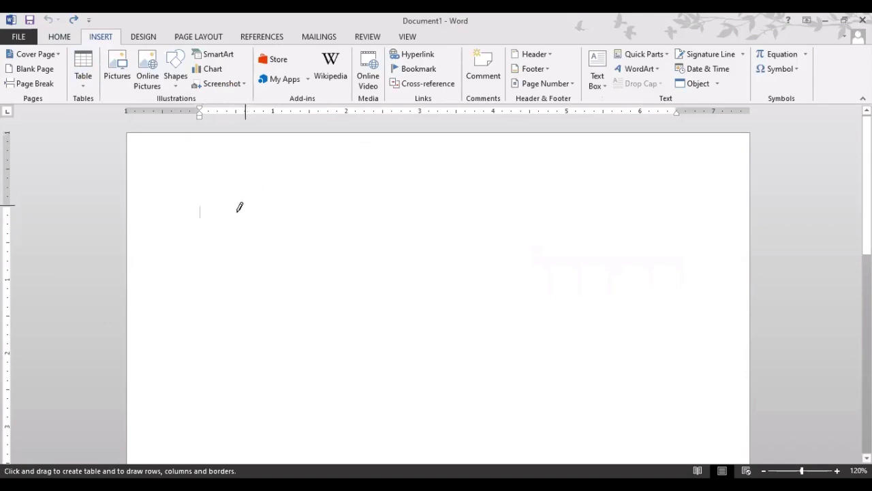
{"action": "mouse_move", "coordinate": [199, 199]}
{"action": "left_mouse_down"}
{"action": "mouse_move", "coordinate": [339, 289]}
{"action": "mouse_move", "coordinate": [609, 366]}
{"action": "mouse_move", "coordinate": [648, 393]}
{"action": "mouse_move", "coordinate": [676, 435]}
{"action": "left_mouse_up"}
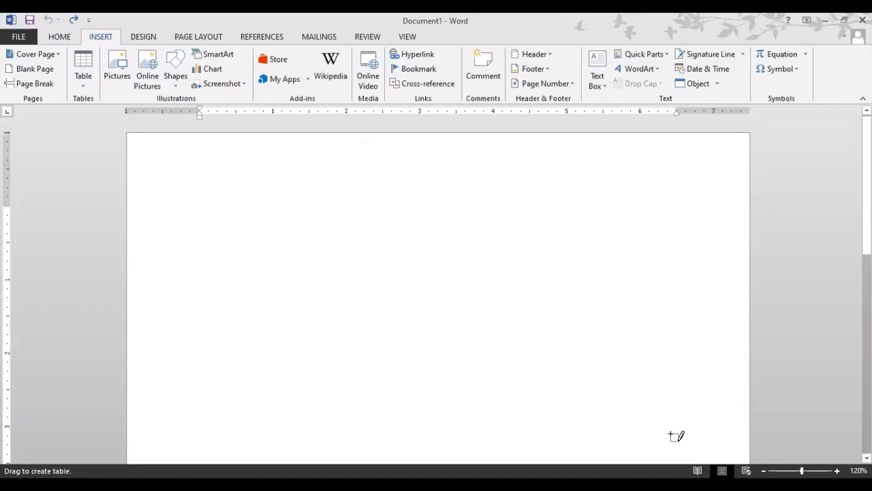
{"action": "left_click_drag", "start_coordinate": [202, 228], "coordinate": [487, 239]}
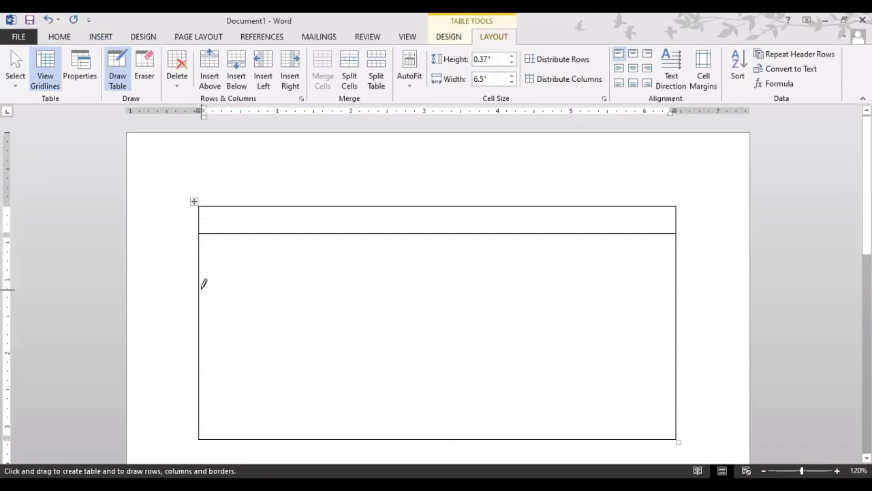
{"action": "left_click_drag", "start_coordinate": [203, 284], "coordinate": [529, 289]}
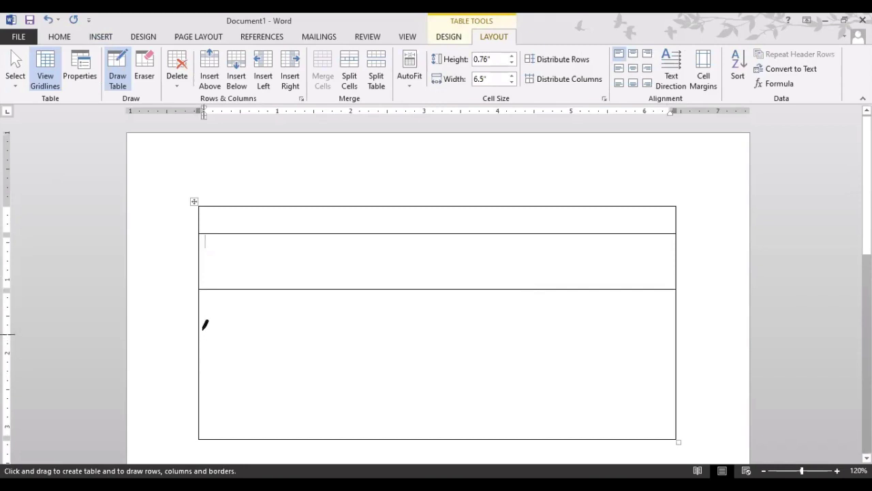
{"action": "left_click_drag", "start_coordinate": [202, 317], "coordinate": [529, 318]}
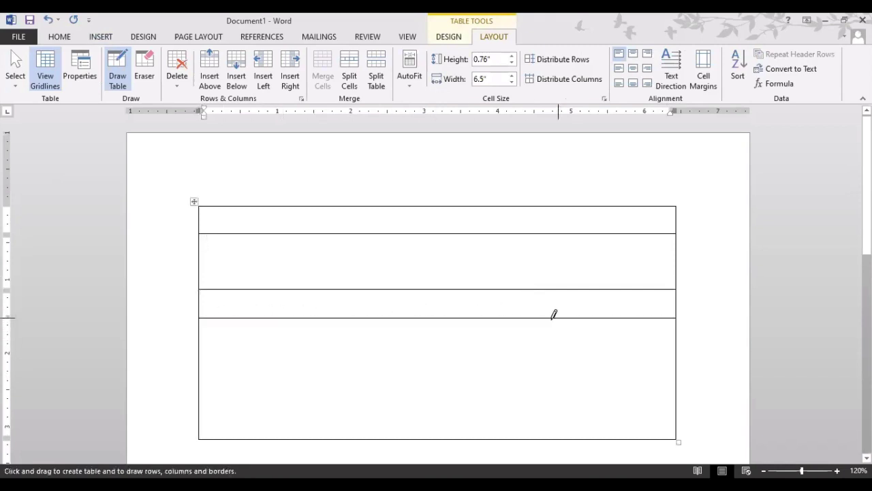
{"action": "mouse_move", "coordinate": [202, 384]}
{"action": "left_mouse_down"}
{"action": "mouse_move", "coordinate": [555, 385]}
{"action": "mouse_move", "coordinate": [539, 385]}
{"action": "left_mouse_up"}
Add three column borders, split row 4's last cell into four, and cross row 2's last cell diagonally.
{"action": "left_click_drag", "start_coordinate": [255, 205], "coordinate": [254, 410]}
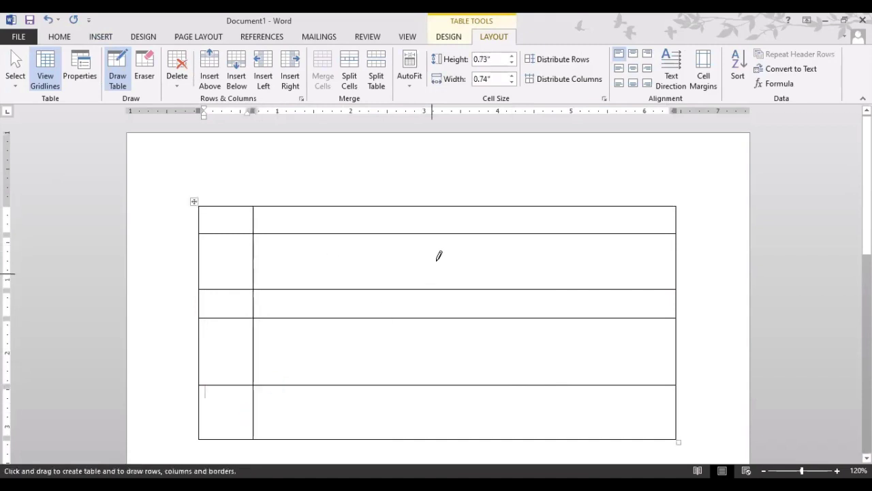
{"action": "left_click_drag", "start_coordinate": [453, 205], "coordinate": [451, 436]}
{"action": "left_click_drag", "start_coordinate": [570, 205], "coordinate": [569, 437]}
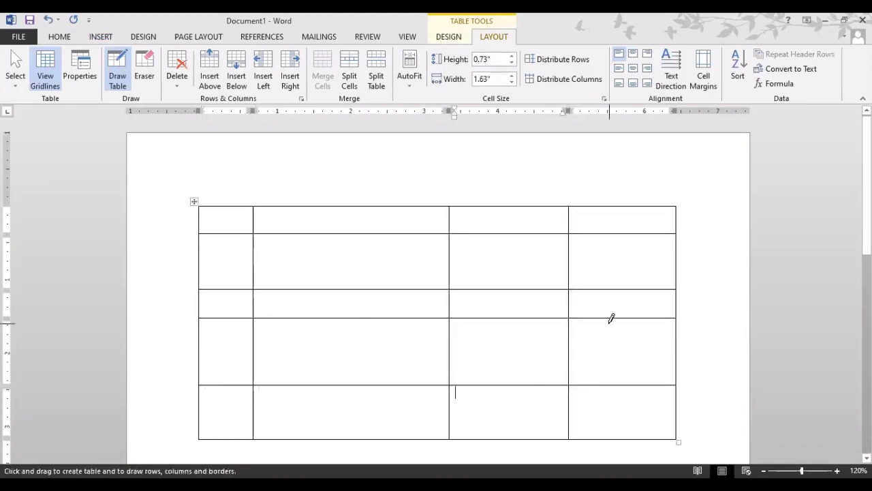
{"action": "left_click_drag", "start_coordinate": [612, 318], "coordinate": [614, 366]}
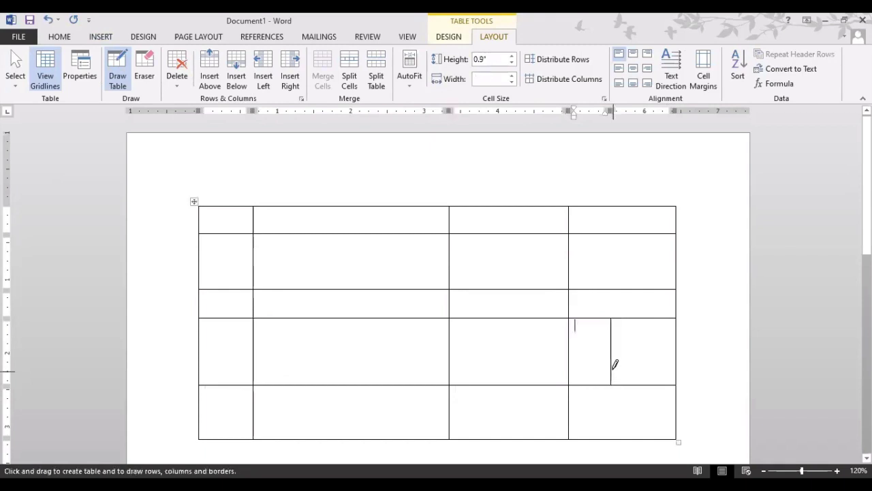
{"action": "left_click_drag", "start_coordinate": [573, 342], "coordinate": [662, 331]}
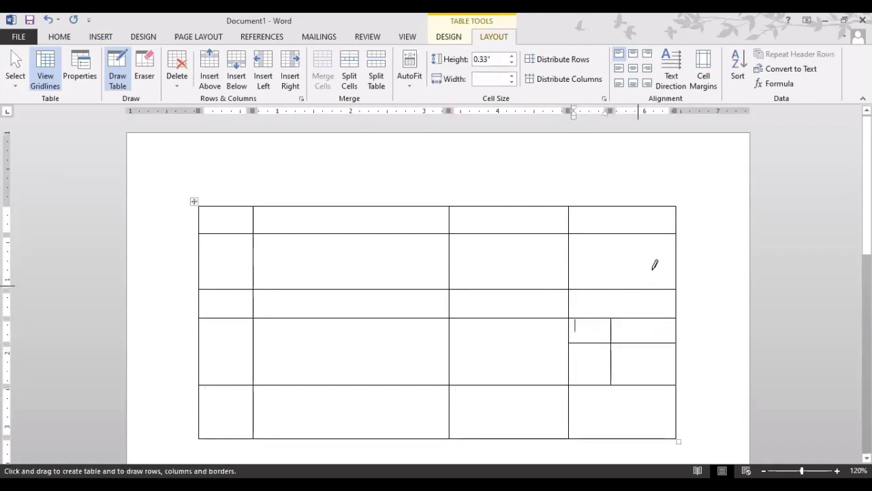
{"action": "left_click_drag", "start_coordinate": [675, 234], "coordinate": [571, 287]}
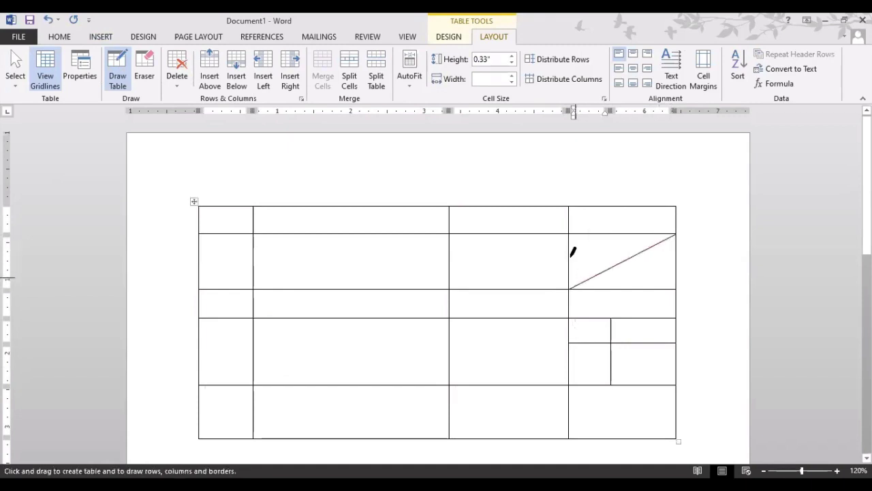
{"action": "mouse_move", "coordinate": [570, 234]}
{"action": "left_mouse_down"}
{"action": "mouse_move", "coordinate": [646, 249]}
{"action": "mouse_move", "coordinate": [664, 276]}
{"action": "left_mouse_up"}
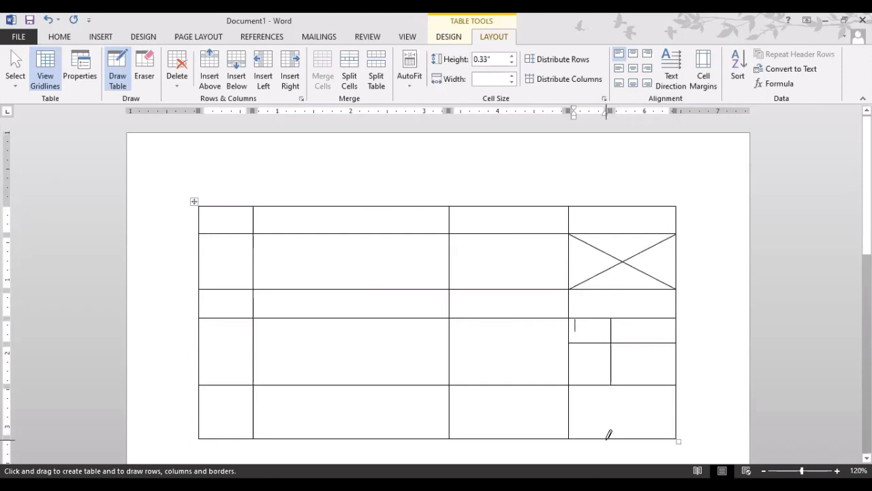
Use the Eraser to remove the diagonals and partitions, then erase the whole drawn table.
{"action": "left_click", "coordinate": [152, 76]}
{"action": "left_click_drag", "start_coordinate": [637, 256], "coordinate": [619, 256]}
{"action": "left_click", "coordinate": [619, 259]}
{"action": "left_click", "coordinate": [617, 289]}
{"action": "left_click", "coordinate": [617, 321]}
{"action": "left_click", "coordinate": [617, 343]}
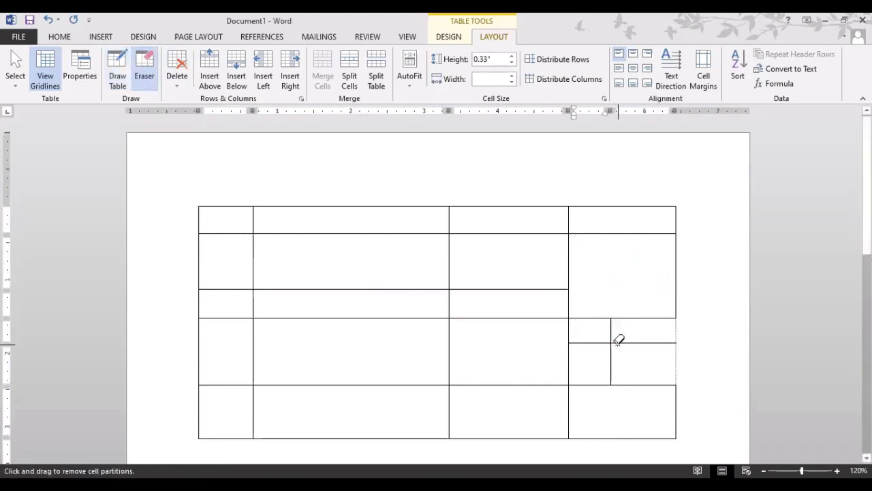
{"action": "left_click", "coordinate": [610, 344]}
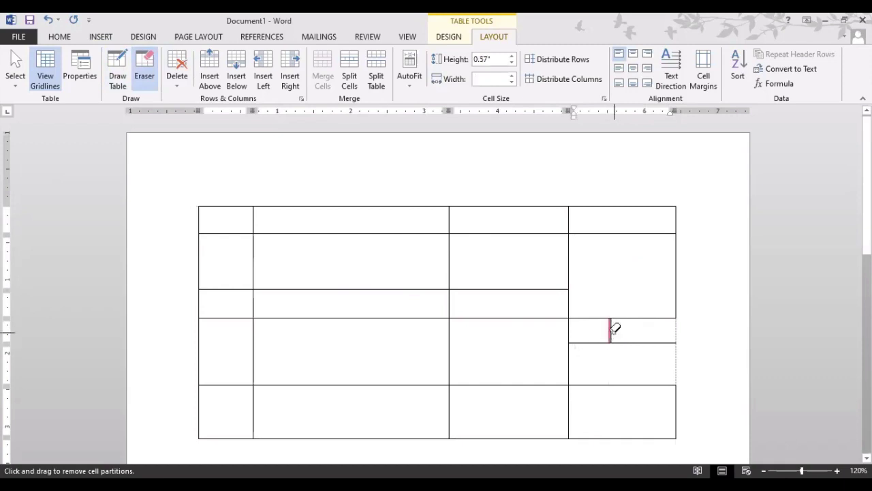
{"action": "left_click", "coordinate": [612, 331]}
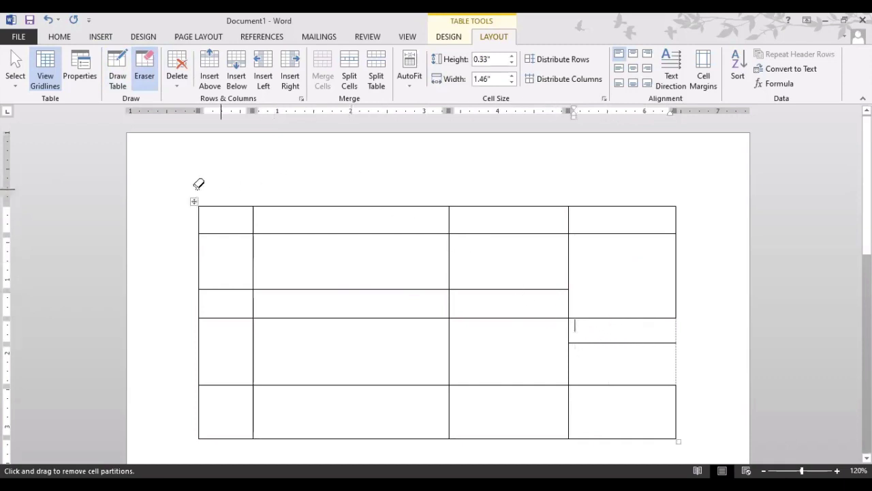
{"action": "mouse_move", "coordinate": [169, 187]}
{"action": "left_mouse_down"}
{"action": "mouse_move", "coordinate": [691, 436]}
{"action": "mouse_move", "coordinate": [683, 436]}
{"action": "left_mouse_up"}
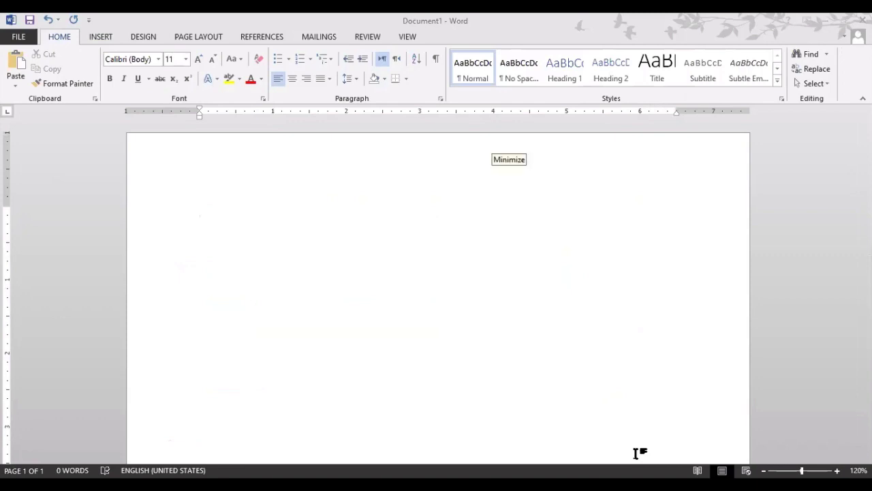
Draw a new table outline with three column dividers and two row lines.
{"action": "left_click", "coordinate": [96, 38]}
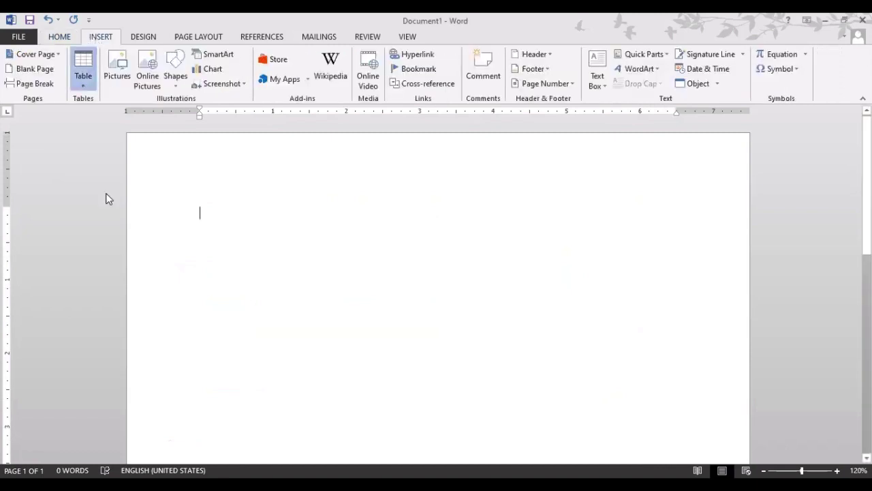
{"action": "left_click", "coordinate": [85, 82]}
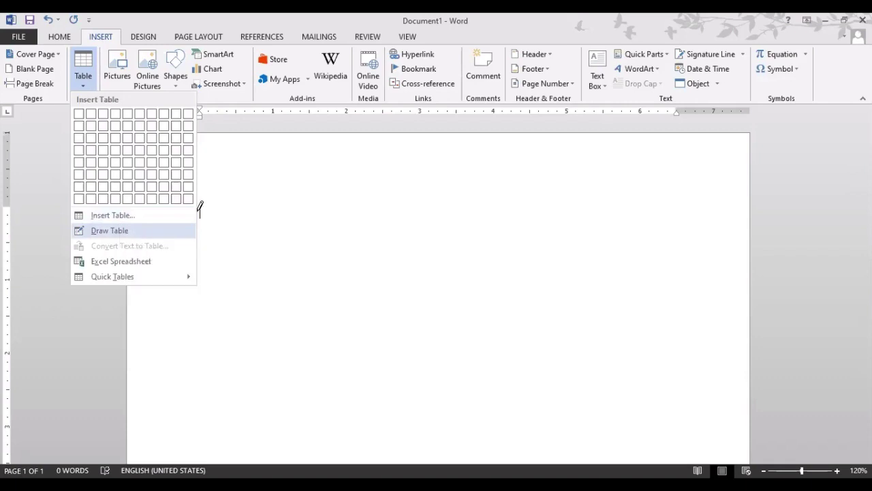
{"action": "left_click", "coordinate": [120, 234]}
{"action": "mouse_move", "coordinate": [199, 197]}
{"action": "left_mouse_down"}
{"action": "mouse_move", "coordinate": [304, 273]}
{"action": "mouse_move", "coordinate": [625, 391]}
{"action": "mouse_move", "coordinate": [666, 413]}
{"action": "mouse_move", "coordinate": [681, 447]}
{"action": "left_mouse_up"}
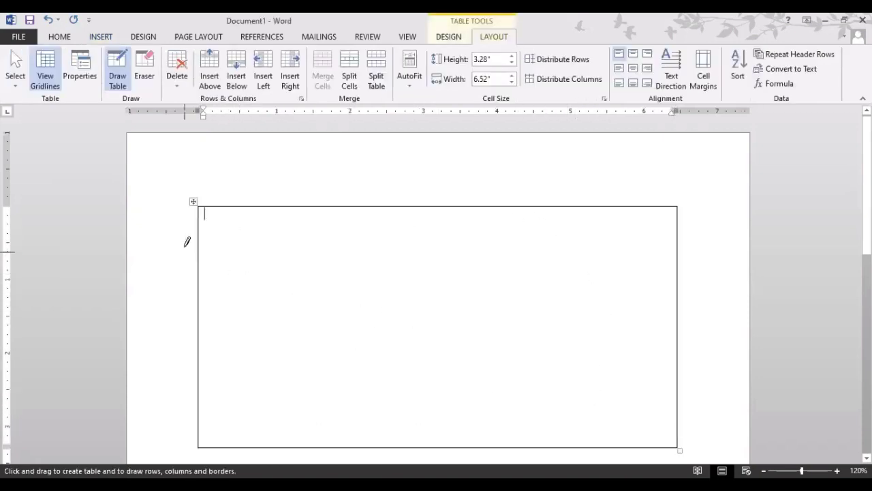
{"action": "left_click_drag", "start_coordinate": [263, 203], "coordinate": [267, 383]}
{"action": "left_click_drag", "start_coordinate": [491, 204], "coordinate": [495, 375]}
{"action": "left_click_drag", "start_coordinate": [626, 203], "coordinate": [629, 368]}
{"action": "mouse_move", "coordinate": [680, 243]}
{"action": "left_mouse_down"}
{"action": "mouse_move", "coordinate": [302, 220]}
{"action": "mouse_move", "coordinate": [227, 223]}
{"action": "mouse_move", "coordinate": [201, 247]}
{"action": "left_mouse_up"}
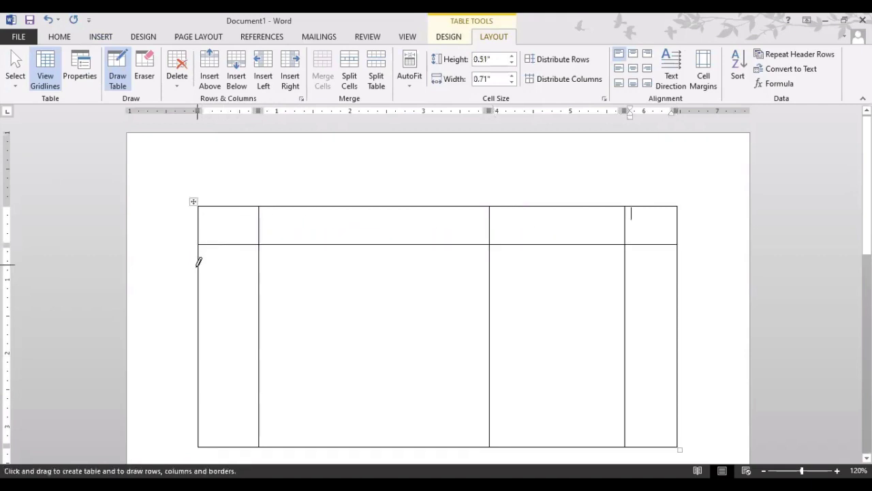
{"action": "left_click_drag", "start_coordinate": [197, 288], "coordinate": [648, 285]}
Cross row 2's right cell with two diagonals and subdivide the lower right block.
{"action": "left_click_drag", "start_coordinate": [680, 236], "coordinate": [625, 291]}
{"action": "left_click_drag", "start_coordinate": [621, 237], "coordinate": [675, 289]}
{"action": "scroll", "coordinate": [546, 307], "scroll_direction": "down", "scroll_amount": 1}
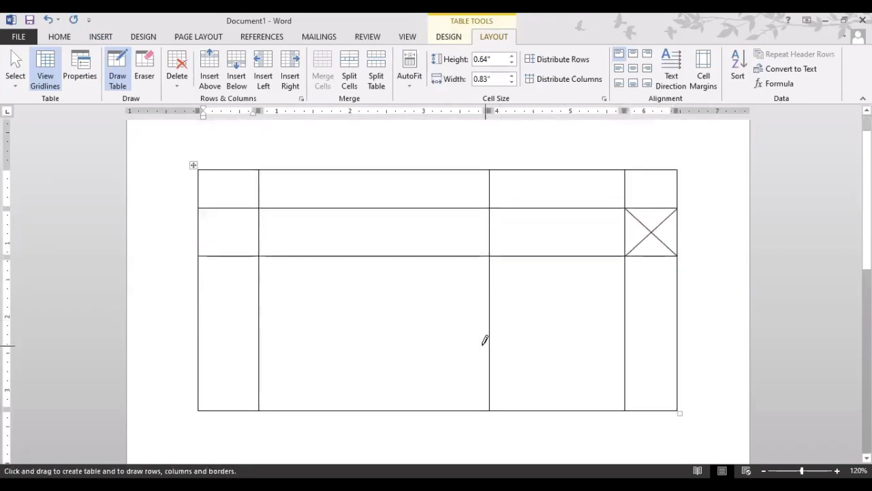
{"action": "mouse_move", "coordinate": [489, 344]}
{"action": "left_mouse_down"}
{"action": "mouse_move", "coordinate": [636, 331]}
{"action": "mouse_move", "coordinate": [625, 344]}
{"action": "left_mouse_up"}
{"action": "left_click_drag", "start_coordinate": [563, 256], "coordinate": [563, 407]}
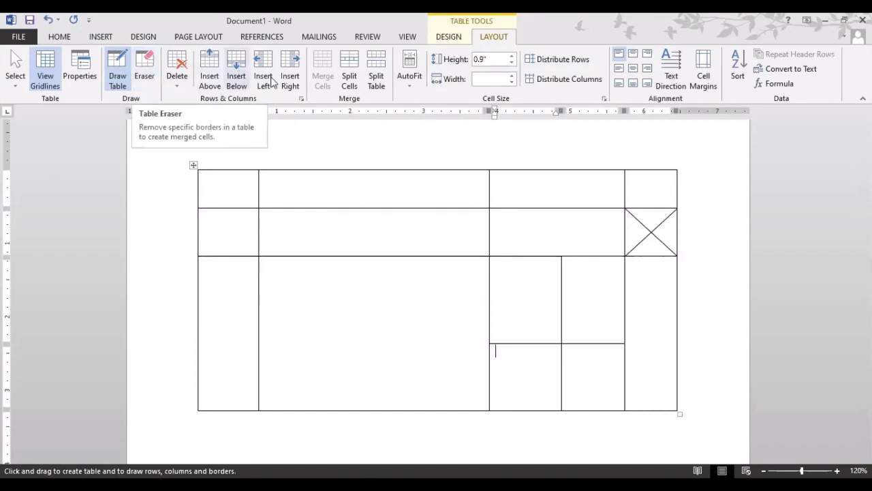
Erase the diagonals and several borders, then erase the entire table to leave a blank page.
{"action": "left_click", "coordinate": [144, 68]}
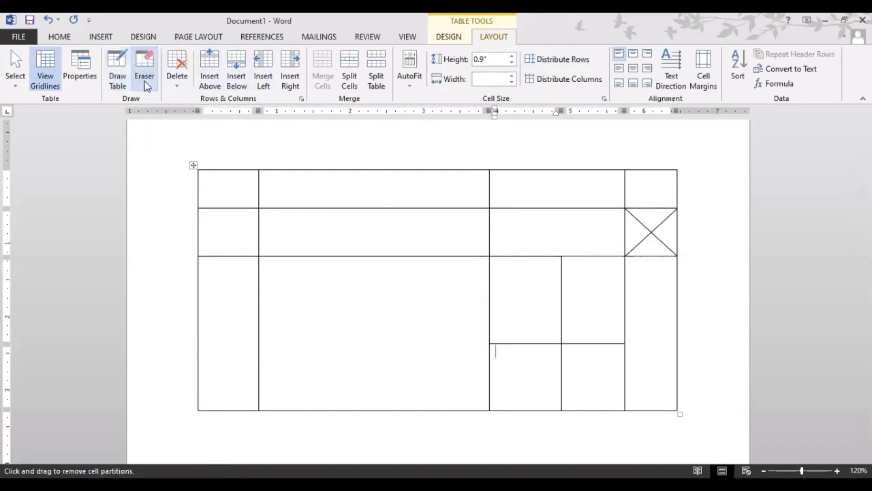
{"action": "left_click", "coordinate": [649, 232]}
{"action": "left_click", "coordinate": [648, 230]}
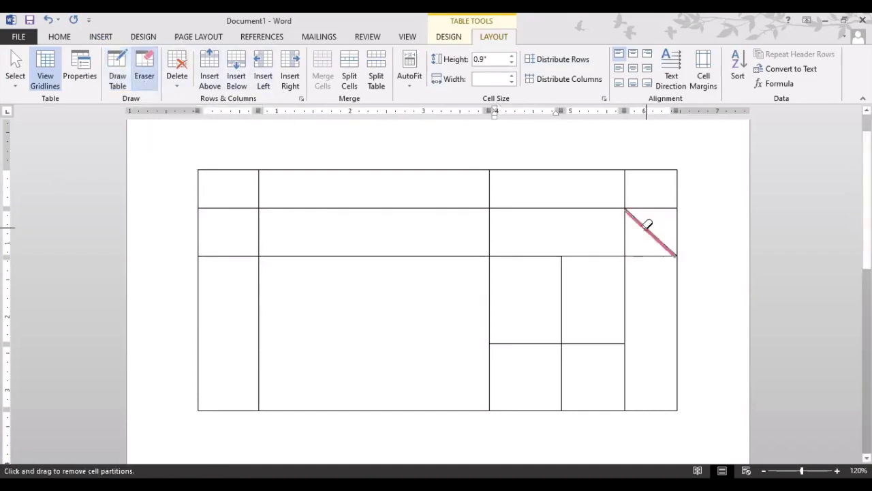
{"action": "left_click", "coordinate": [627, 232]}
{"action": "left_click", "coordinate": [641, 252]}
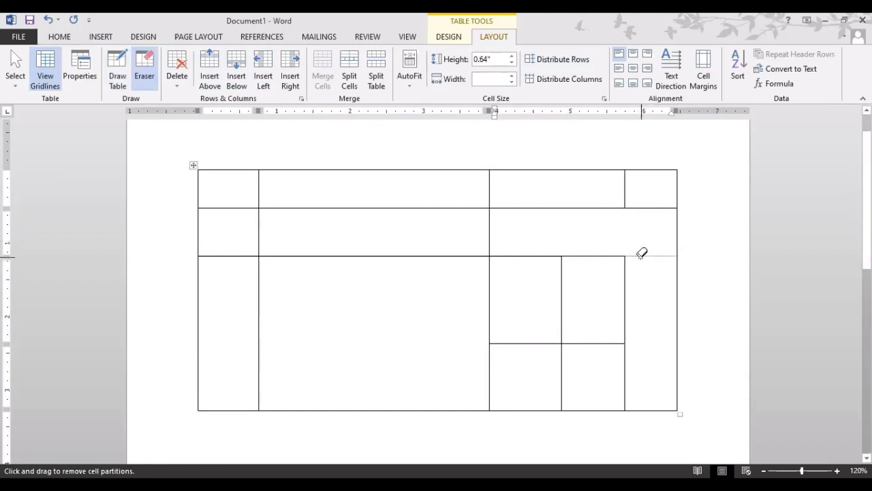
{"action": "left_click", "coordinate": [571, 278]}
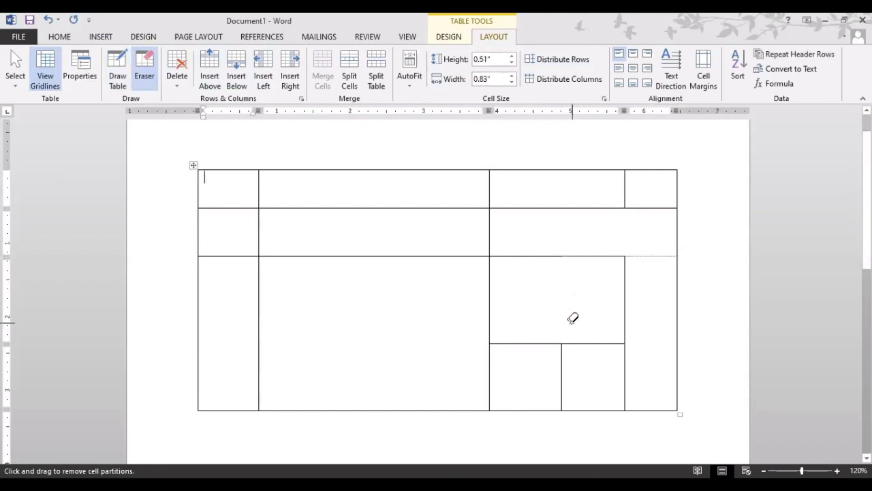
{"action": "mouse_move", "coordinate": [186, 153]}
{"action": "left_mouse_down"}
{"action": "mouse_move", "coordinate": [270, 249]}
{"action": "mouse_move", "coordinate": [613, 409]}
{"action": "mouse_move", "coordinate": [693, 432]}
{"action": "mouse_move", "coordinate": [690, 422]}
{"action": "left_mouse_up"}
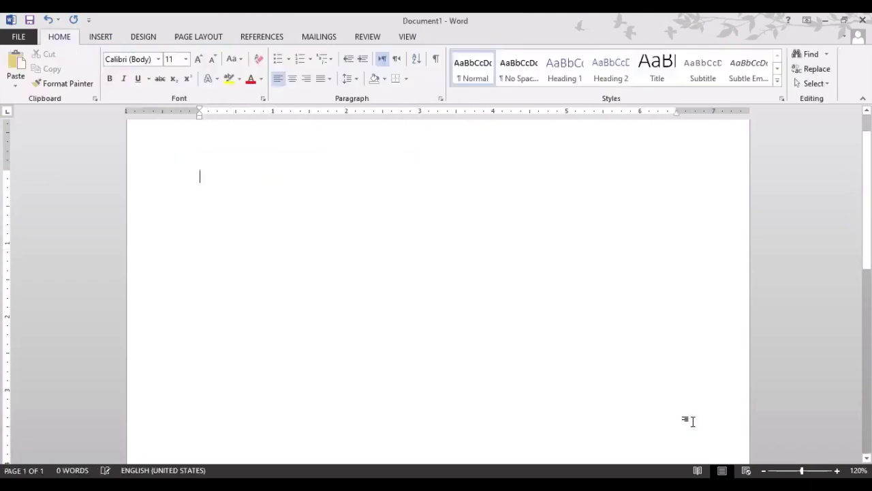
{"action": "left_click", "coordinate": [102, 37]}
Insert an Excel Spreadsheet from the Table menu.
{"action": "left_click", "coordinate": [83, 80]}
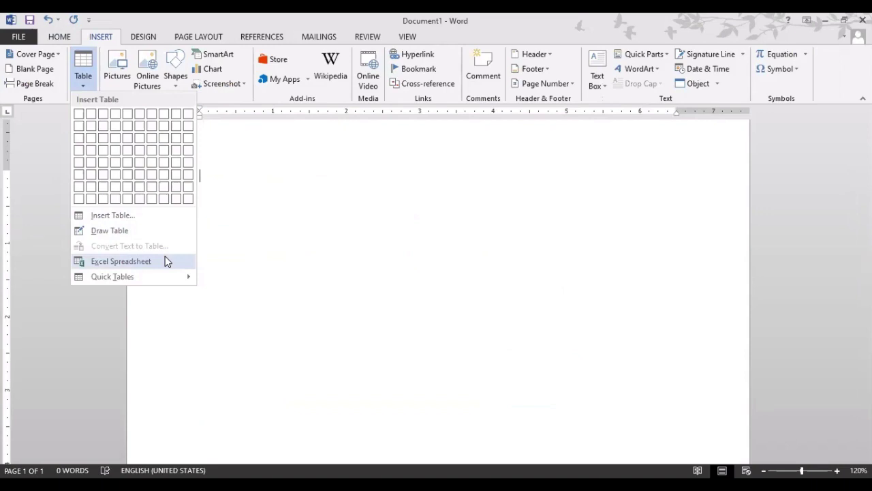
{"action": "left_click", "coordinate": [166, 261]}
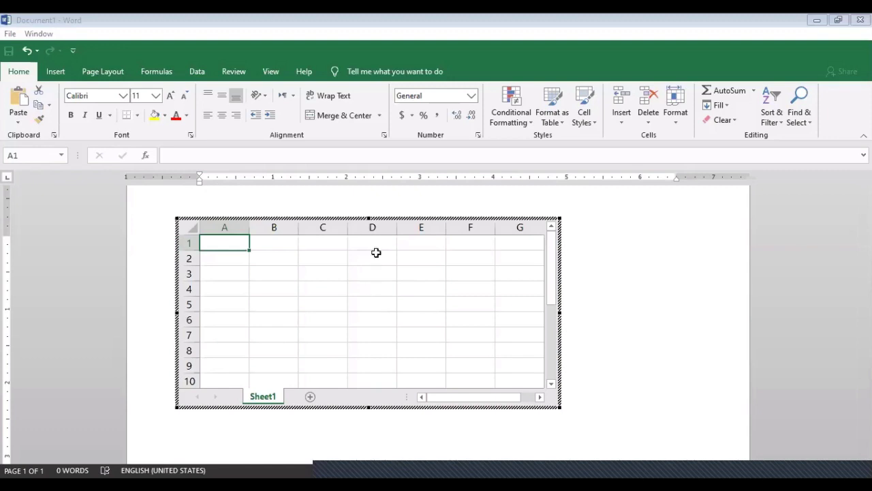
Enter 45, 76, 56 and 45 in C3:C6 and AutoSum them into C7.
{"action": "left_click", "coordinate": [333, 272]}
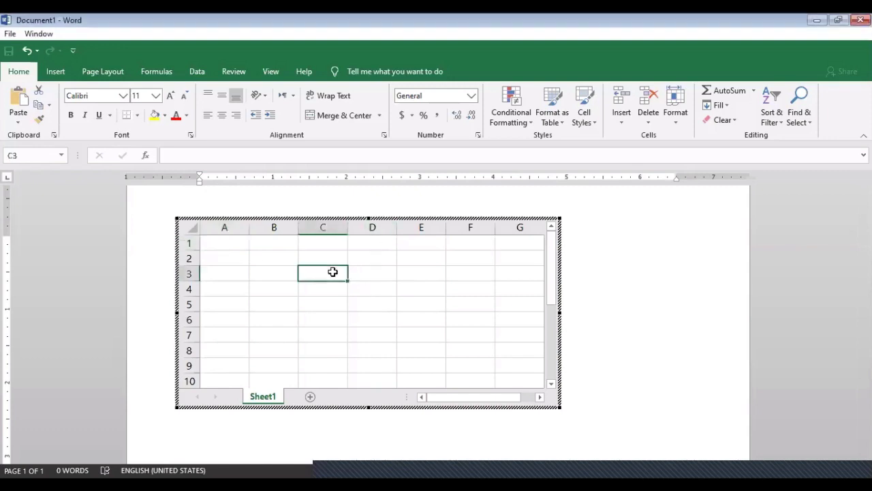
{"action": "type", "text": "45"}
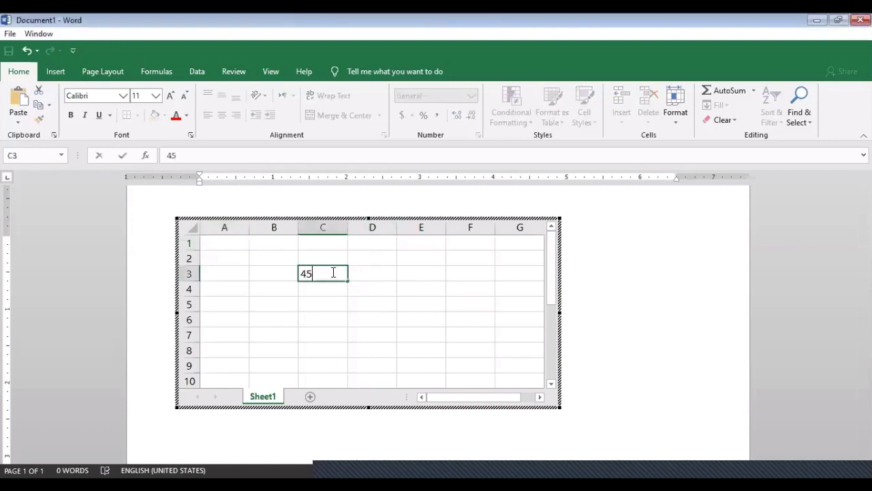
{"action": "key", "text": "Return"}
{"action": "type", "text": "76"}
{"action": "key", "text": "Return"}
{"action": "type", "text": "56"}
{"action": "key", "text": "Return"}
{"action": "type", "text": "45"}
{"action": "key", "text": "Return"}
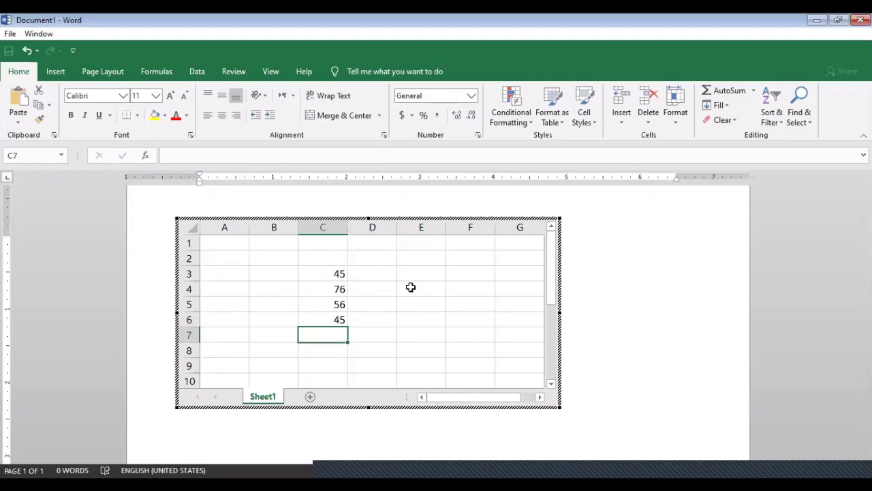
{"action": "left_click", "coordinate": [724, 91]}
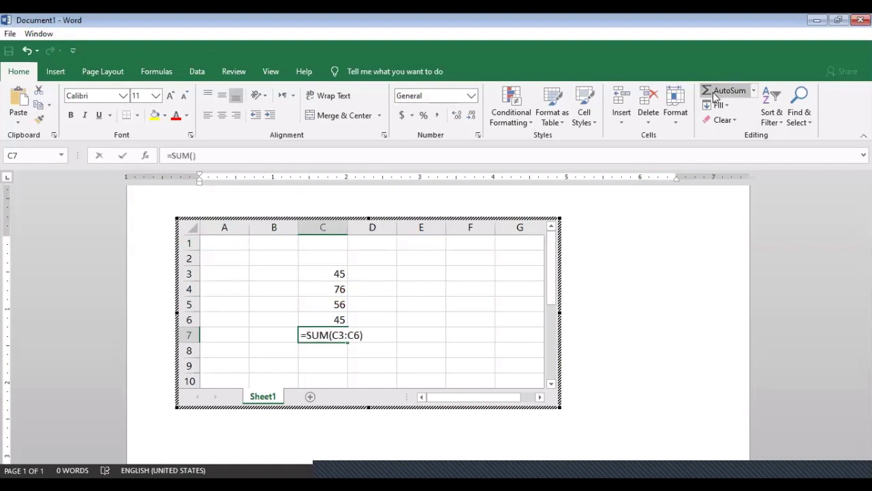
Commit the C7 total, exit the worksheet, then delete it and undo the deletion.
{"action": "key", "text": "Return"}
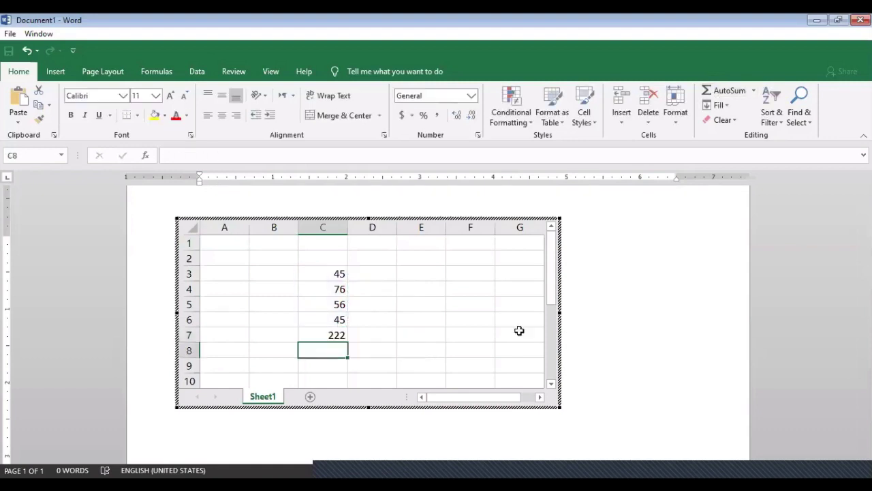
{"action": "left_click", "coordinate": [685, 283]}
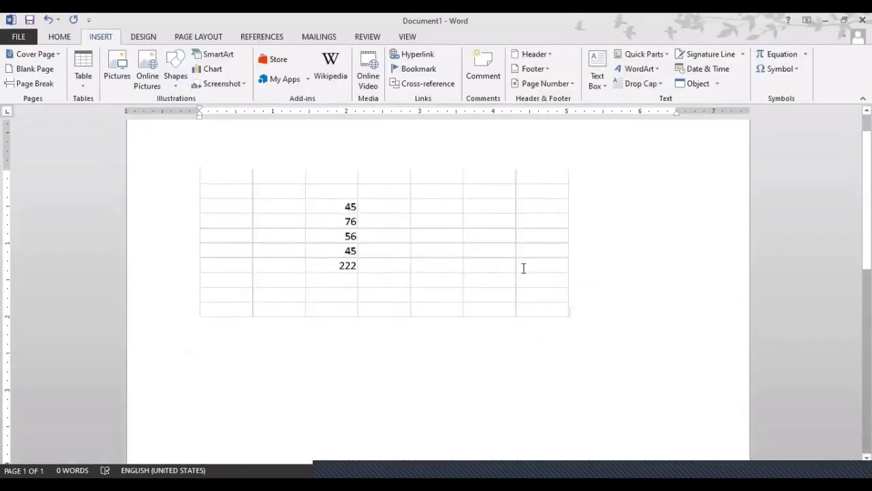
{"action": "left_click", "coordinate": [519, 270]}
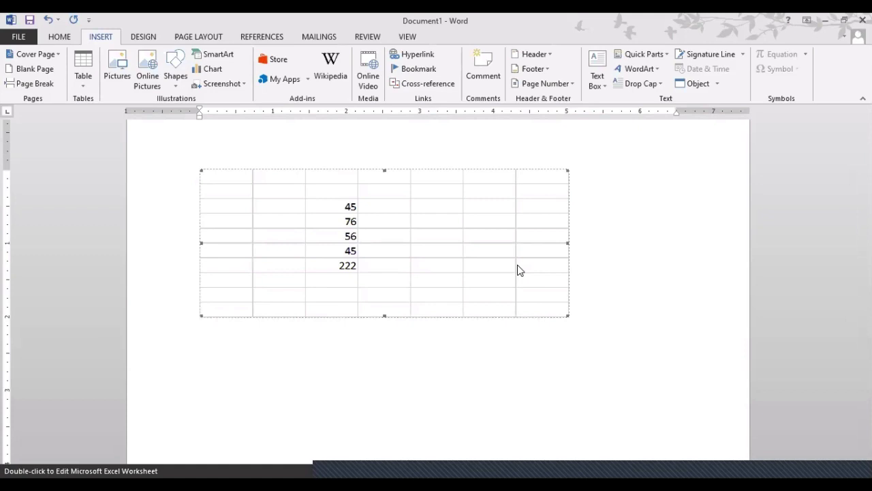
{"action": "double_click", "coordinate": [518, 266]}
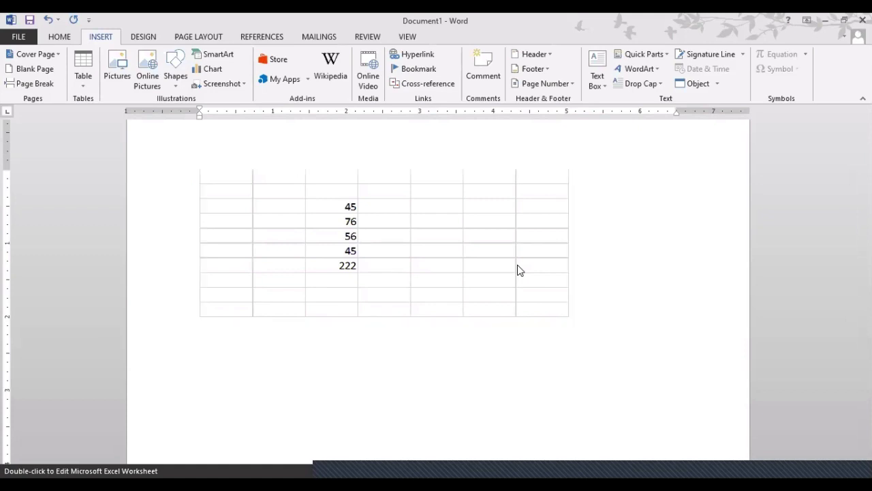
{"action": "key", "text": "Delete"}
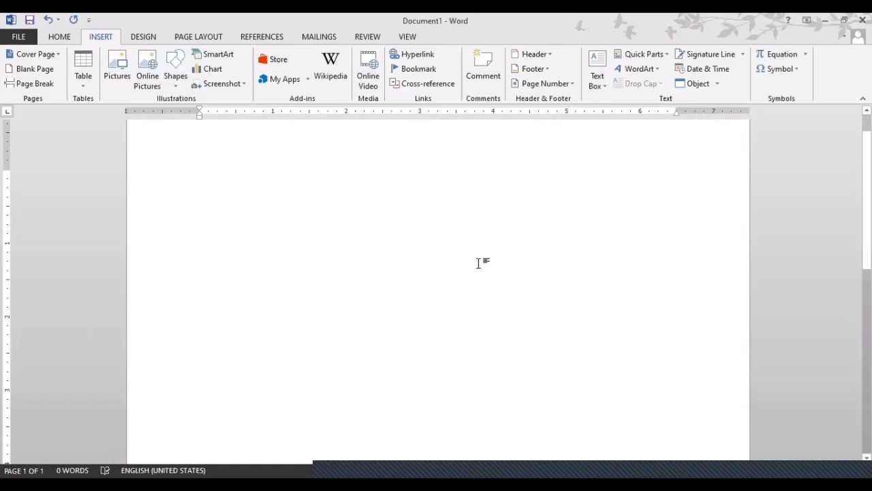
{"action": "key", "text": "ctrl+z"}
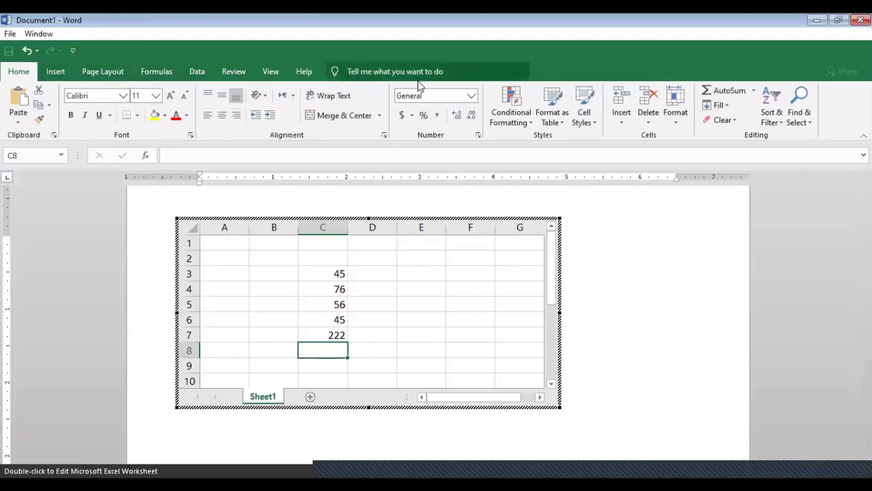
Select the embedded worksheet object again and delete it for good.
{"action": "left_click", "coordinate": [657, 285]}
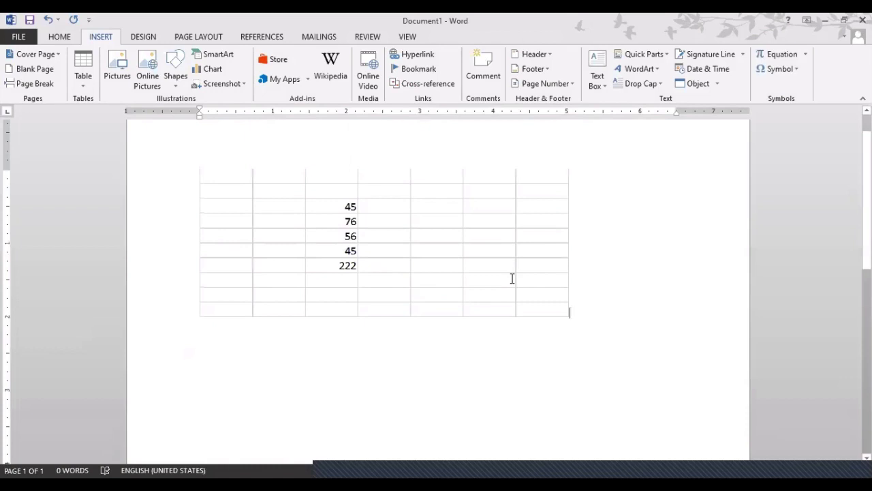
{"action": "left_click", "coordinate": [512, 279]}
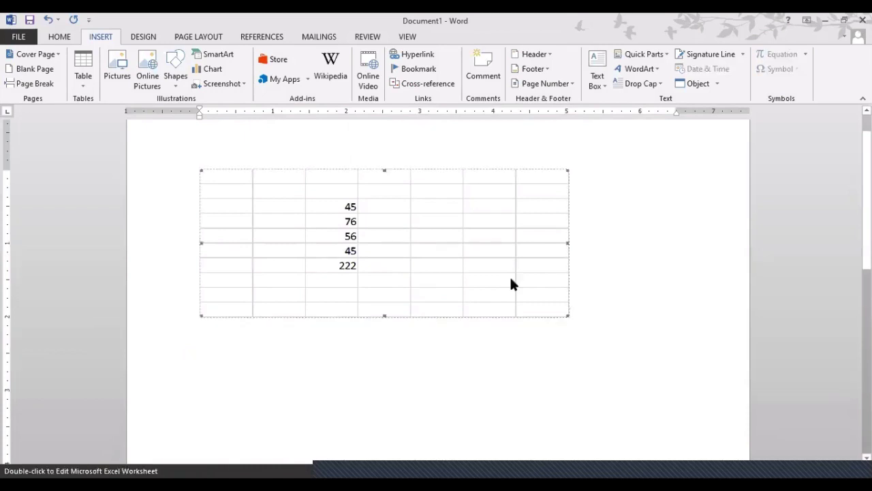
{"action": "key", "text": "Delete"}
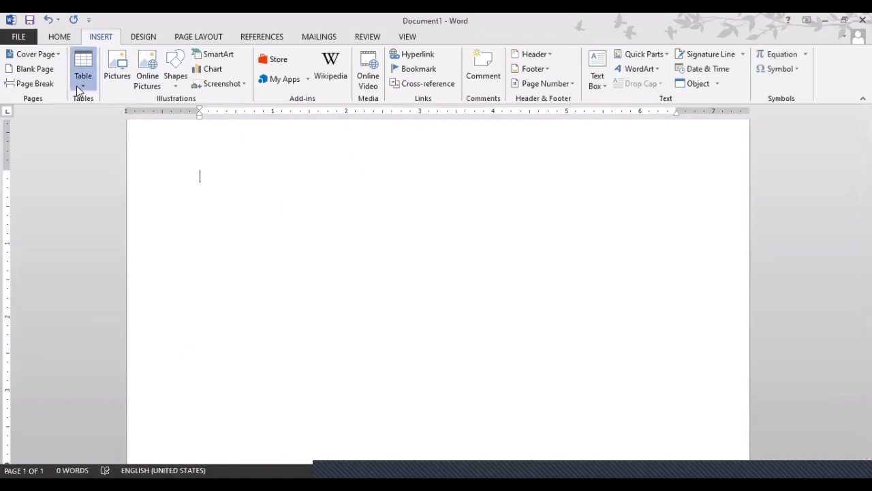
{"action": "left_click", "coordinate": [77, 86]}
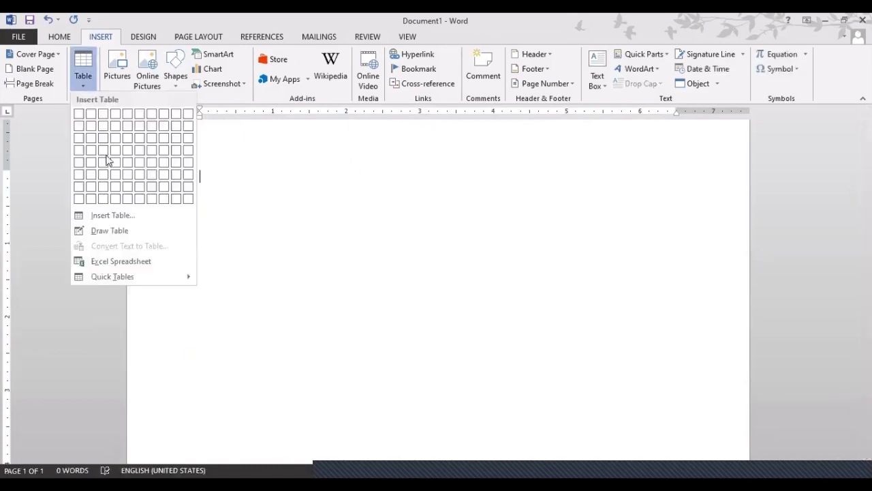
Insert the Greek alphabet Double Table from the Quick Tables gallery.
{"action": "left_click", "coordinate": [113, 266]}
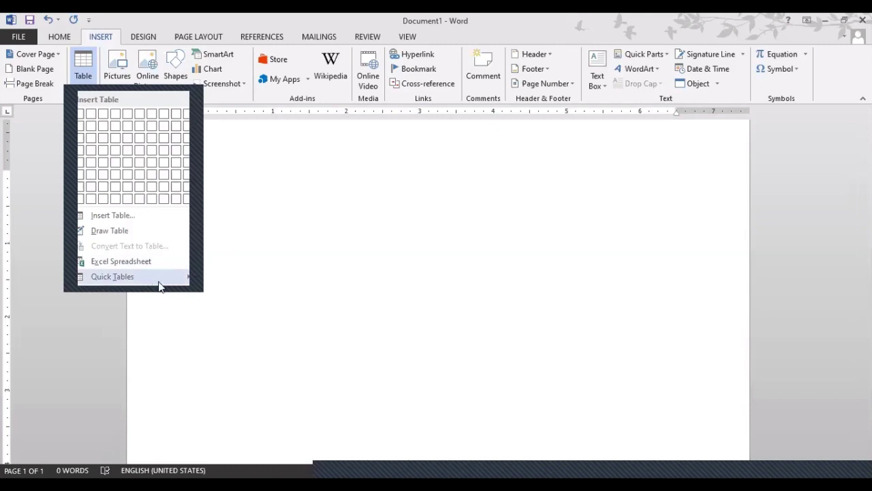
{"action": "mouse_move", "coordinate": [159, 283]}
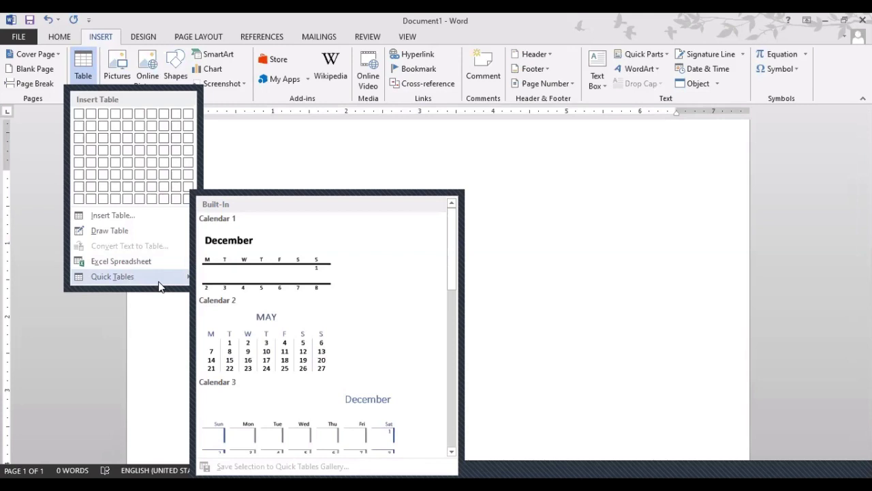
{"action": "scroll", "coordinate": [301, 325], "scroll_direction": "down", "scroll_amount": 3}
{"action": "scroll", "coordinate": [282, 341], "scroll_direction": "down", "scroll_amount": 3}
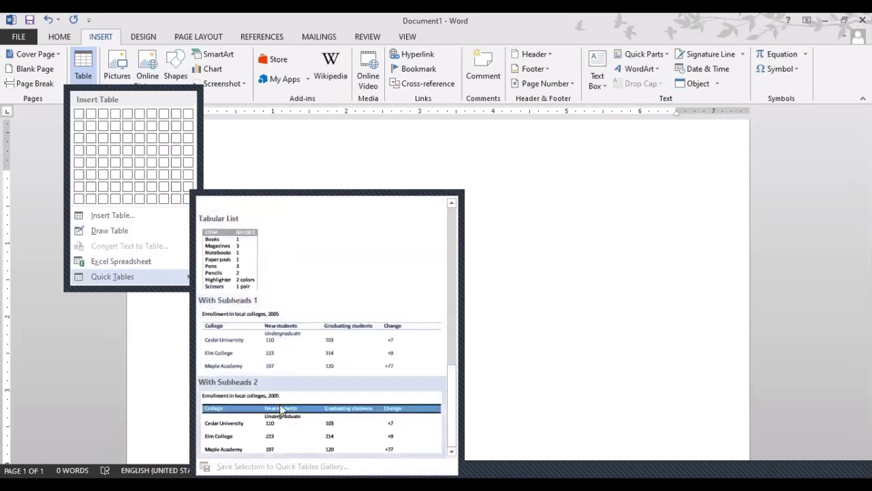
{"action": "scroll", "coordinate": [281, 409], "scroll_direction": "up", "scroll_amount": 3}
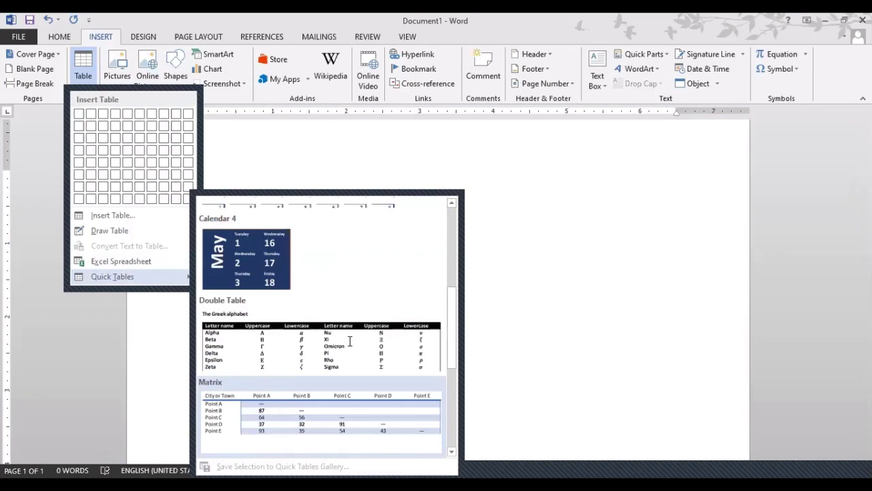
{"action": "left_click", "coordinate": [349, 338]}
{"action": "left_click", "coordinate": [244, 246]}
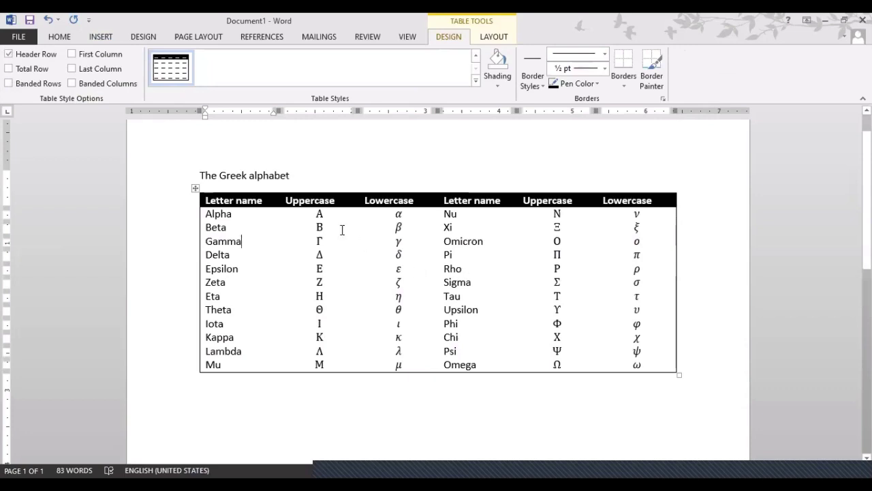
Undo the stray letters typed in Delta's lowercase cell and switch to the blank document.
{"action": "left_click", "coordinate": [375, 255]}
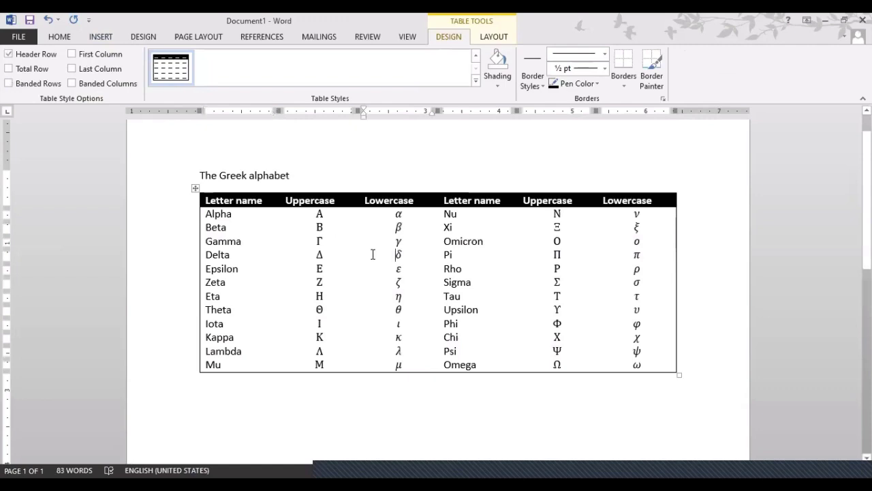
{"action": "type", "text": "dfdsfsdfs"}
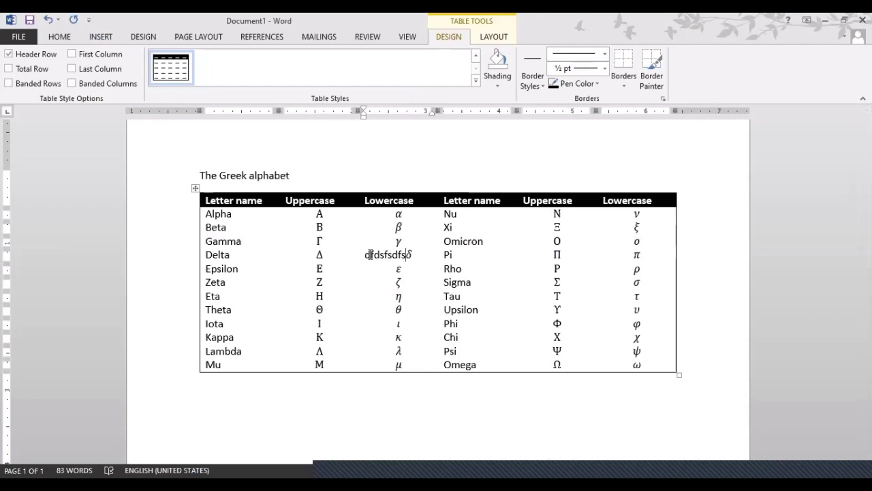
{"action": "key", "text": "ctrl+z"}
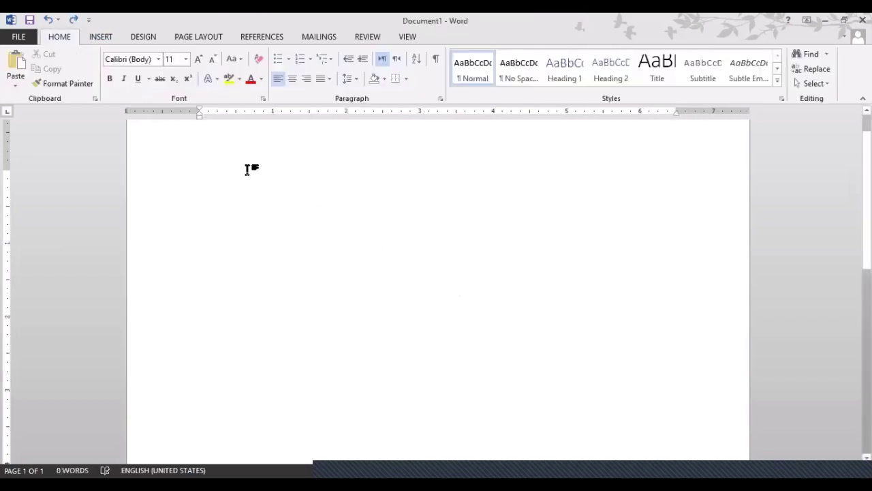
{"action": "left_click", "coordinate": [106, 43]}
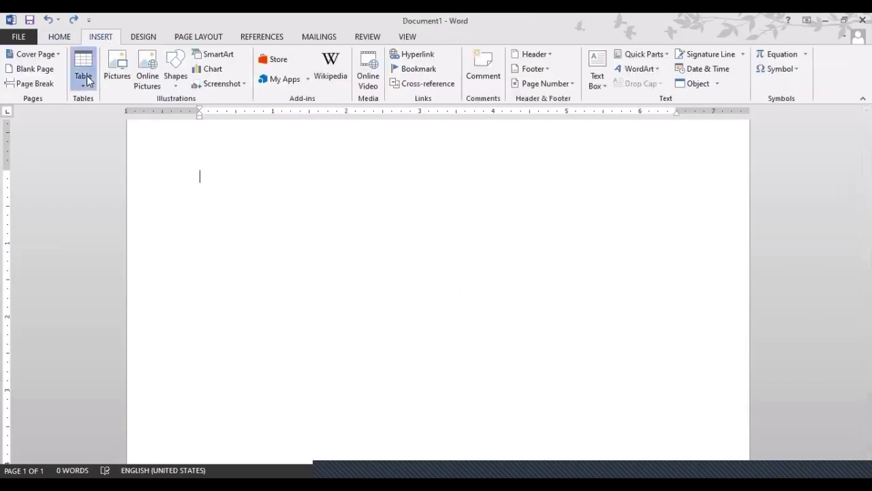
Insert a 5x2 table with headers Sr, First Name, Last Name, Contact and Email.
{"action": "left_click", "coordinate": [84, 72]}
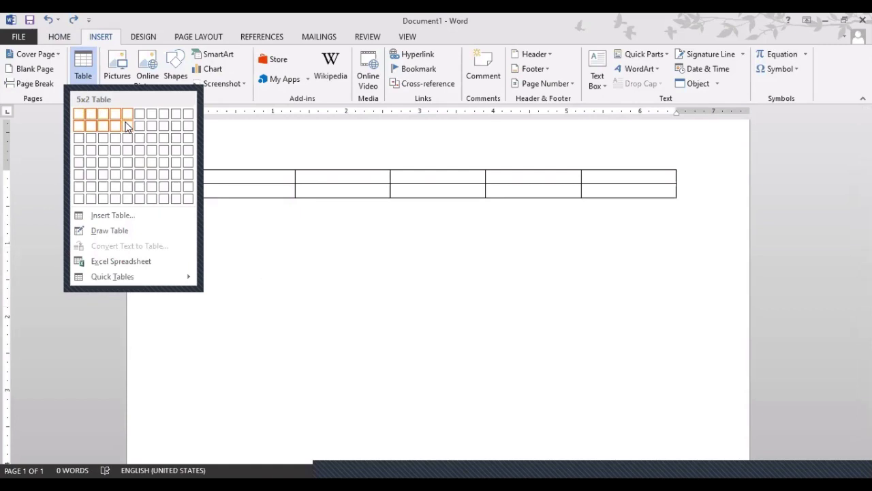
{"action": "left_click", "coordinate": [126, 125]}
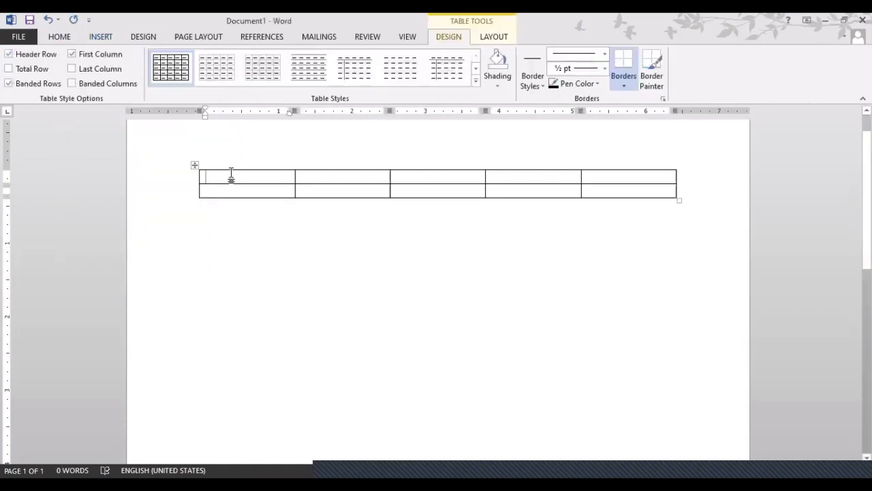
{"action": "type", "text": "Sr"}
{"action": "key", "text": "Tab"}
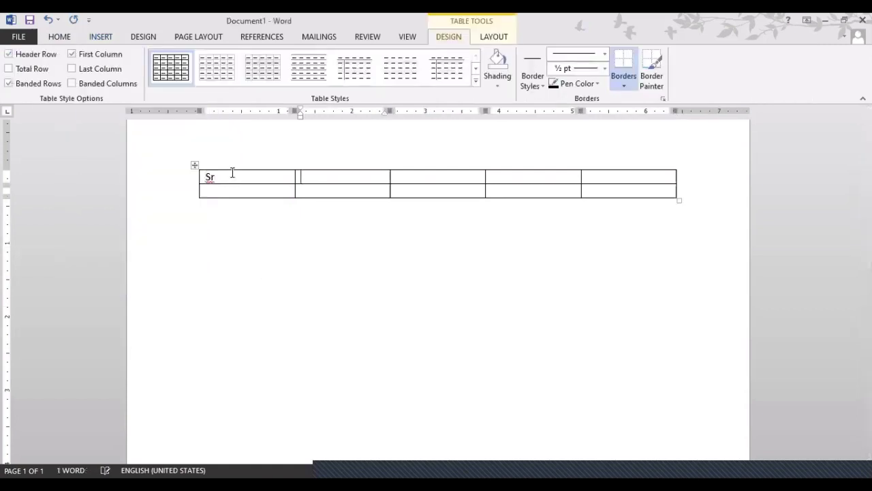
{"action": "type", "text": "First Name"}
{"action": "key", "text": "Tab"}
{"action": "type", "text": "Last Name"}
{"action": "key", "text": "Tab"}
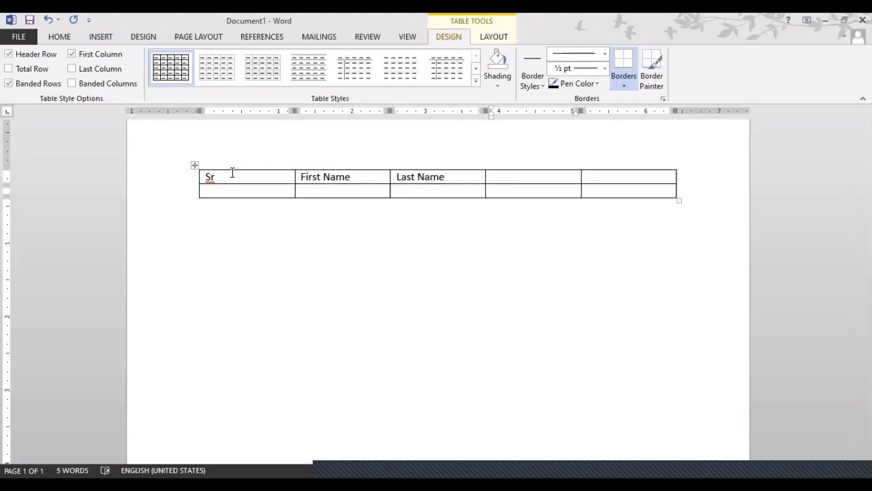
{"action": "type", "text": "Contact"}
{"action": "key", "text": "Tab"}
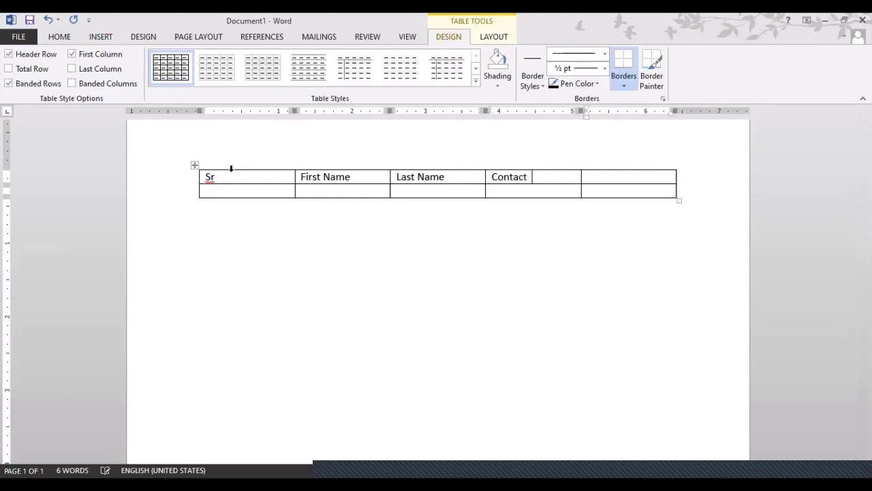
{"action": "type", "text": "Email"}
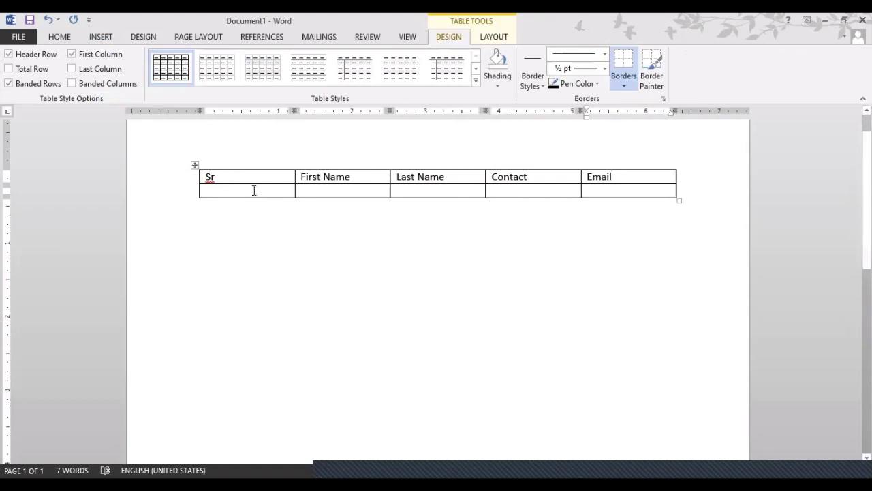
Fill row one with serial 1 and the contact's first name, last name, phone number and e-mail.
{"action": "left_click", "coordinate": [252, 190]}
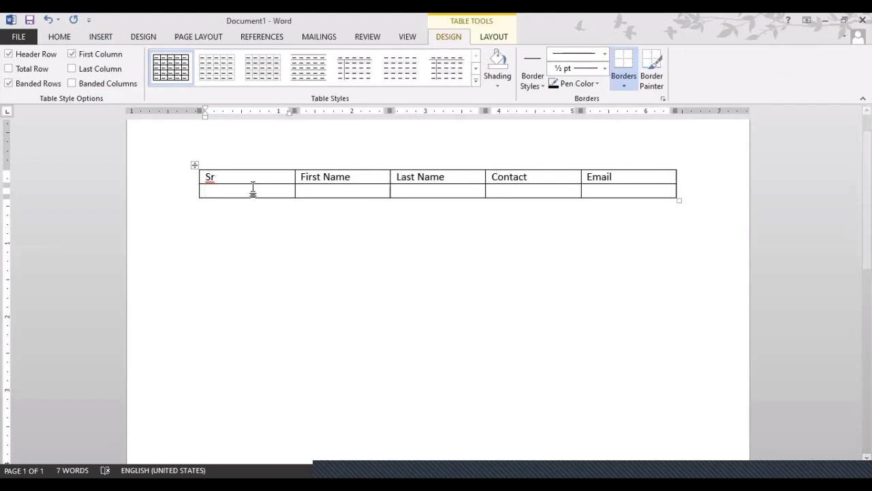
{"action": "key", "text": "Tab"}
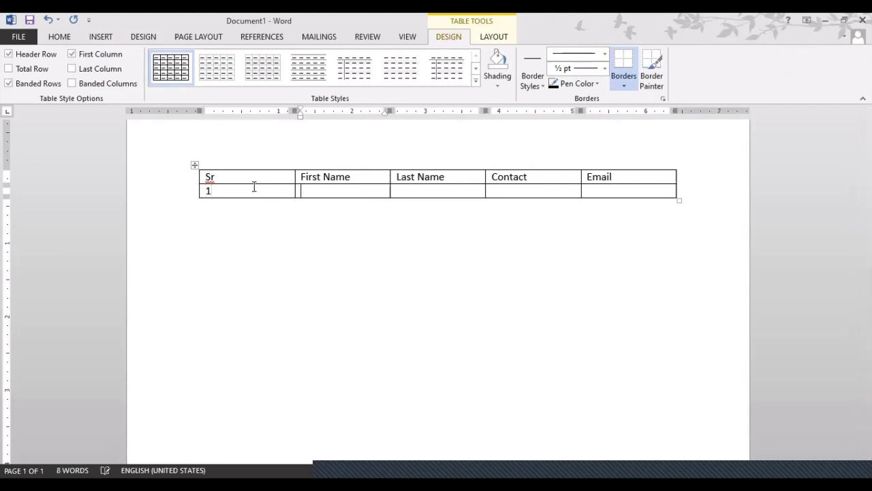
{"action": "key", "text": "Tab"}
{"action": "key", "text": "BackSpace"}
{"action": "key", "text": "Tab"}
{"action": "key", "text": "Tab"}
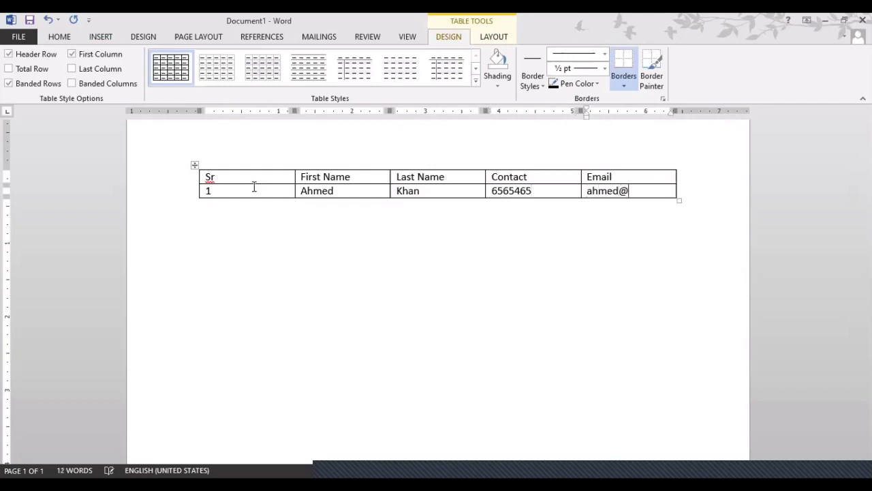
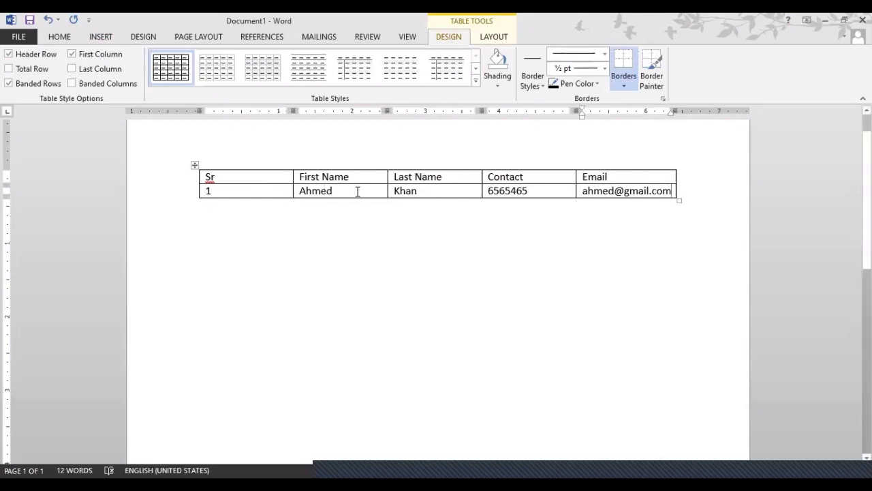
{"action": "left_click", "coordinate": [356, 192]}
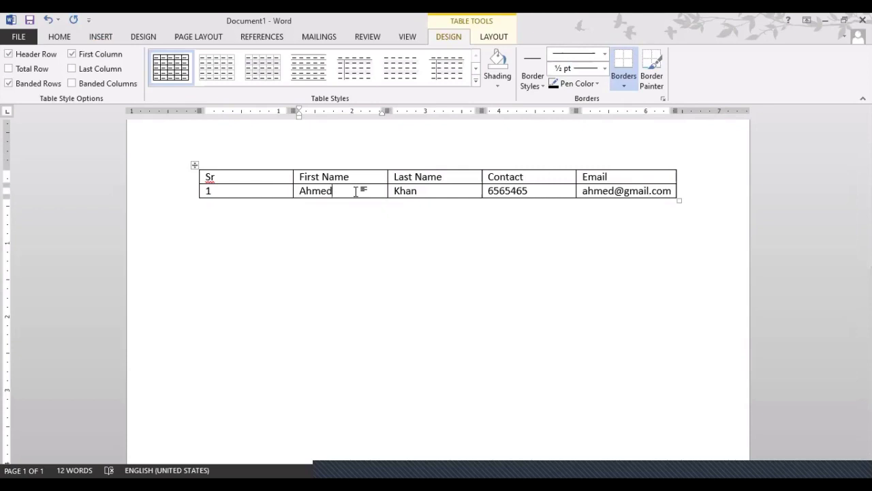
{"action": "key", "text": "Tab"}
{"action": "key", "text": "Tab"}
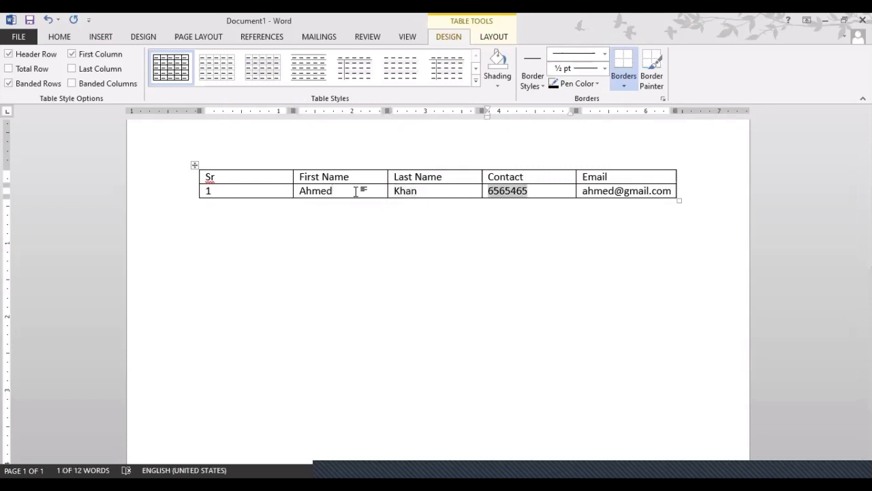
{"action": "key", "text": "shift+Tab"}
{"action": "key", "text": "shift+Tab"}
{"action": "key", "text": "shift+Tab"}
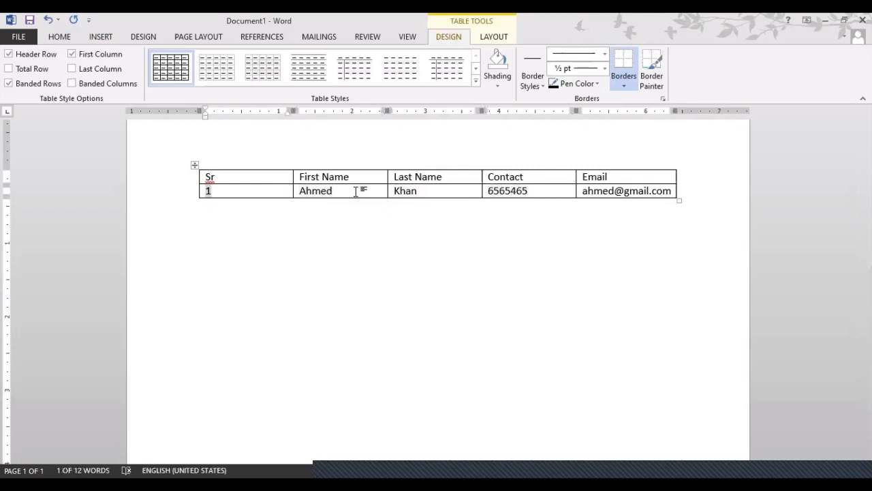
{"action": "left_click", "coordinate": [672, 191]}
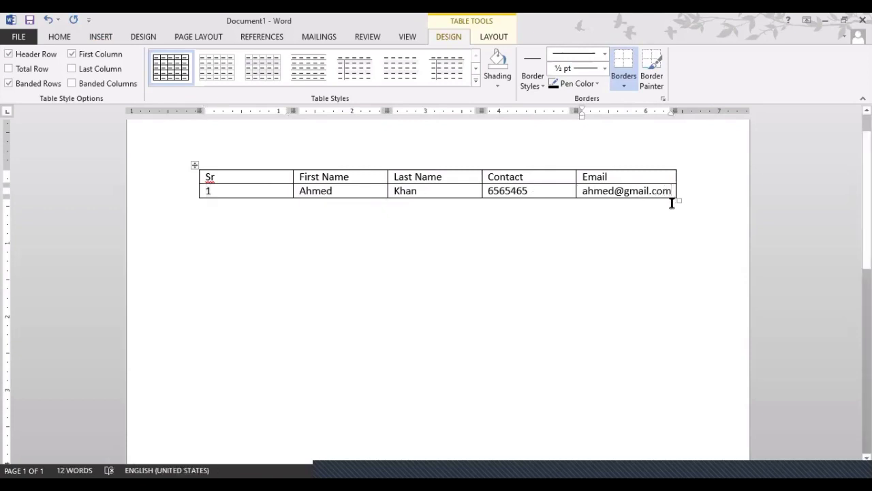
{"action": "left_click", "coordinate": [333, 191]}
{"action": "type", "text": "hdfkdhfh"}
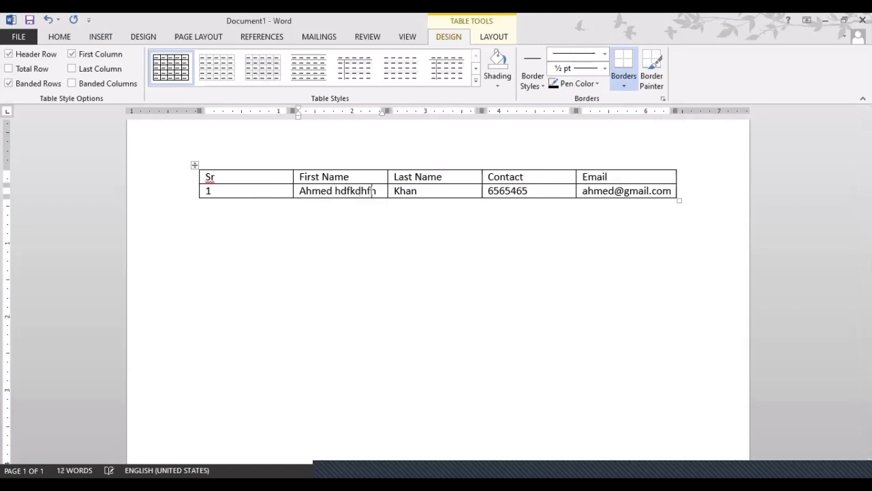
{"action": "type", "text": "fjhdjfhkfhhfkhfhdf"}
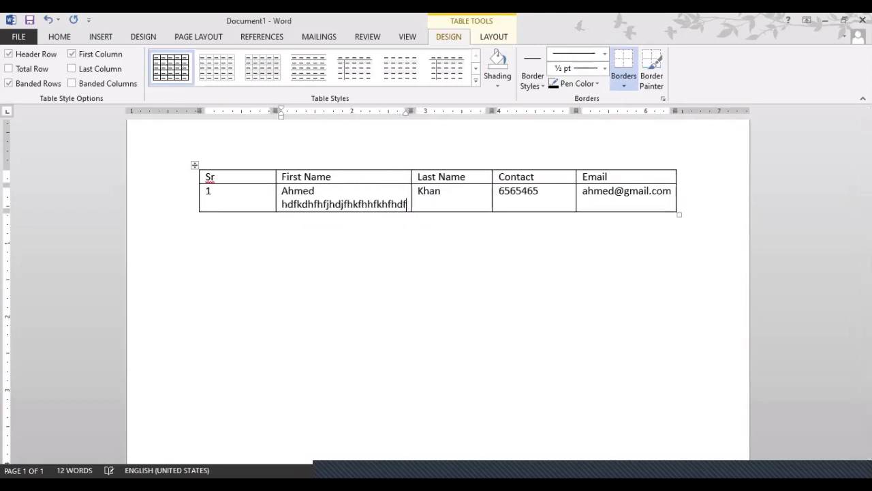
{"action": "type", "text": "hkfhfhhdjfdjfh"}
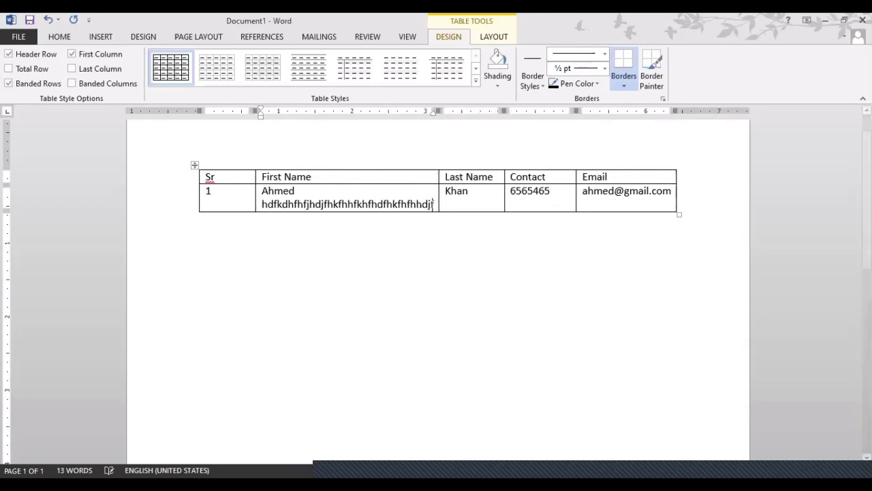
{"action": "key", "text": "BackSpace"}
{"action": "key", "text": "BackSpace"}
{"action": "key", "text": "BackSpace"}
{"action": "key", "text": "BackSpace"}
{"action": "key", "text": "BackSpace"}
{"action": "key", "text": "BackSpace"}
{"action": "key", "text": "BackSpace"}
{"action": "key", "text": "BackSpace"}
{"action": "key", "text": "BackSpace"}
{"action": "key", "text": "BackSpace"}
{"action": "key", "text": "BackSpace"}
{"action": "key", "text": "BackSpace"}
{"action": "key", "text": "BackSpace"}
{"action": "key", "text": "BackSpace"}
{"action": "key", "text": "BackSpace"}
{"action": "key", "text": "BackSpace"}
{"action": "key", "text": "BackSpace"}
{"action": "key", "text": "BackSpace"}
{"action": "key", "text": "BackSpace"}
{"action": "key", "text": "BackSpace"}
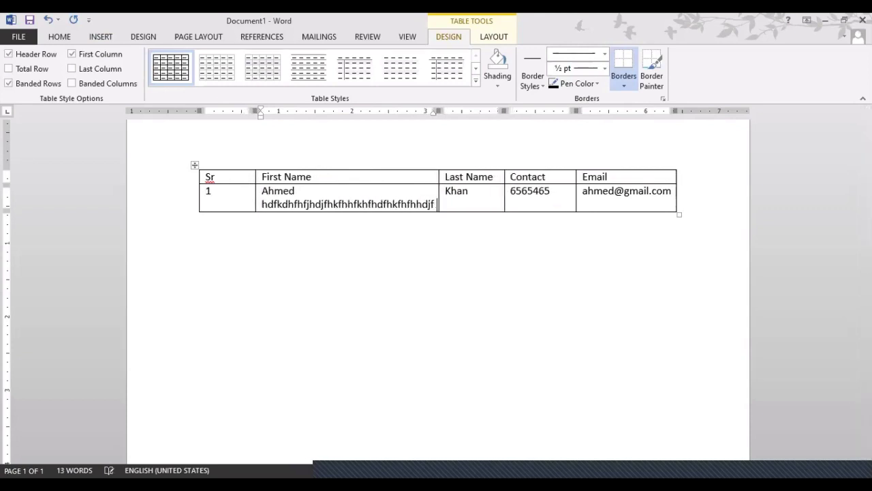
{"action": "key", "text": "BackSpace"}
{"action": "key", "text": "BackSpace"}
{"action": "key", "text": "BackSpace"}
{"action": "key", "text": "BackSpace"}
{"action": "key", "text": "BackSpace"}
{"action": "key", "text": "BackSpace"}
{"action": "key", "text": "BackSpace"}
{"action": "key", "text": "BackSpace"}
{"action": "key", "text": "BackSpace"}
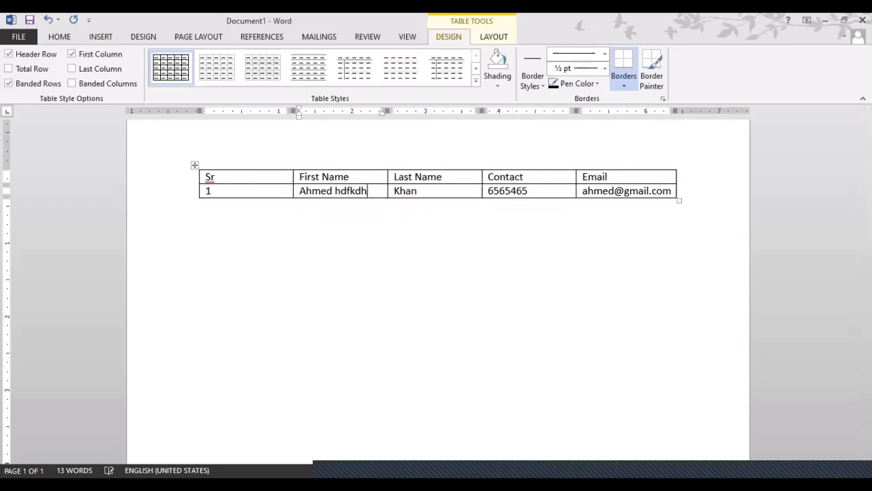
{"action": "key", "text": "BackSpace"}
{"action": "left_click", "coordinate": [273, 193]}
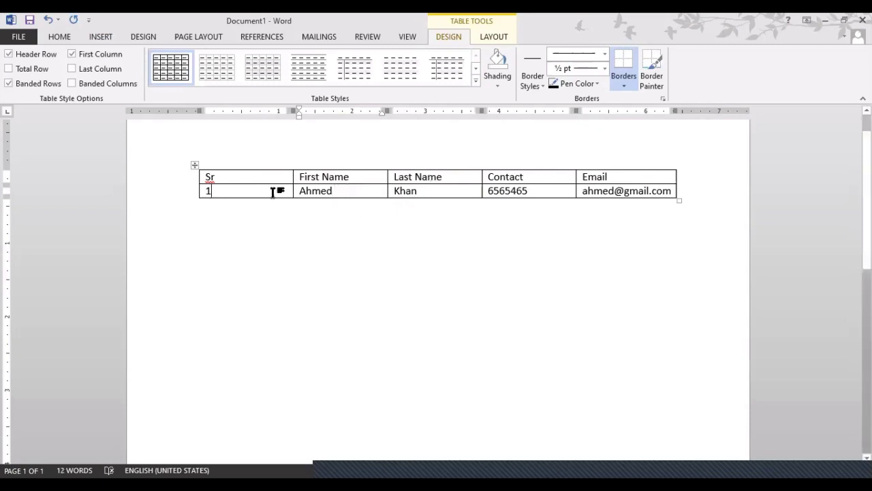
{"action": "left_click", "coordinate": [670, 192]}
{"action": "left_click", "coordinate": [219, 193]}
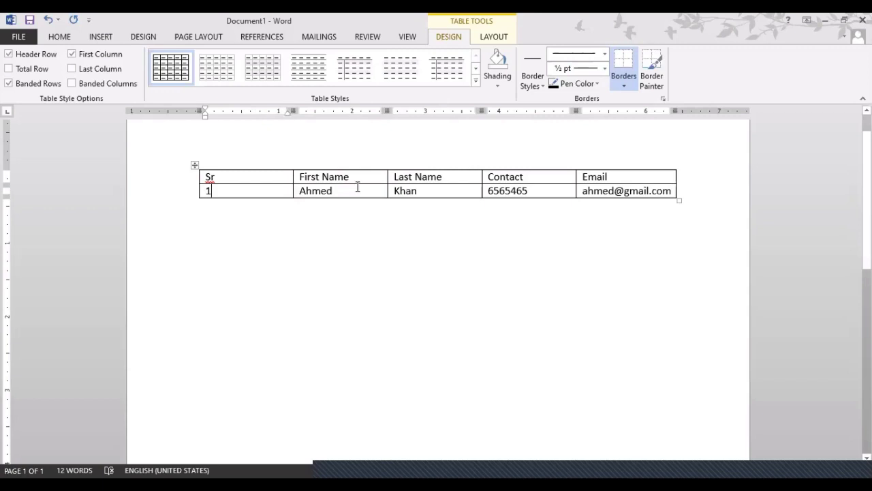
{"action": "left_click", "coordinate": [672, 190]}
Add a new row with serial 2 and the second contact's names, phone number and e-mail.
{"action": "key", "text": "Tab"}
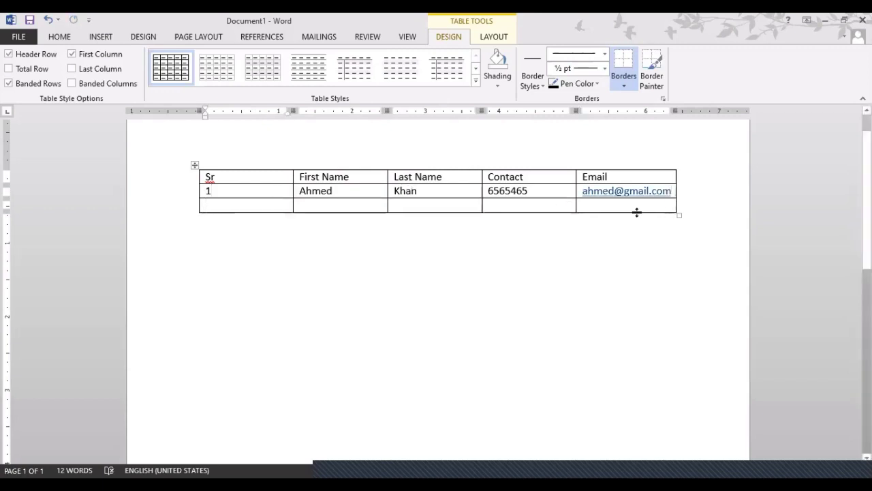
{"action": "type", "text": "2"}
{"action": "key", "text": "Tab"}
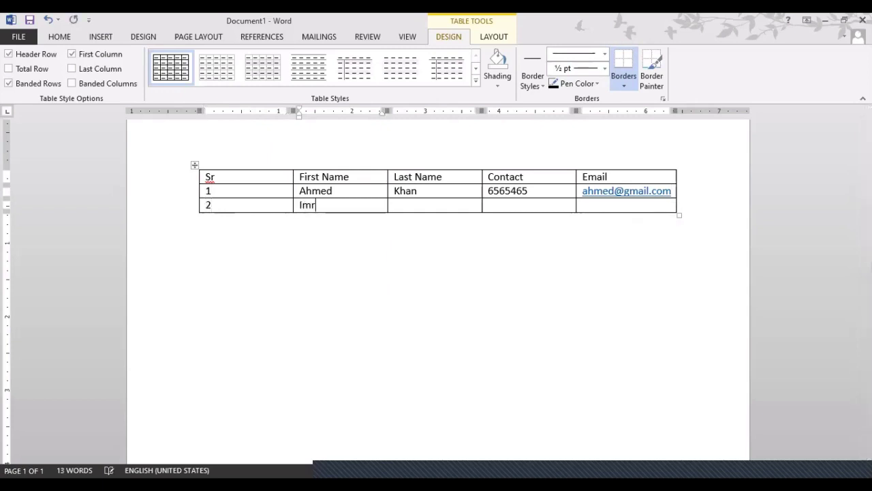
{"action": "key", "text": "Tab"}
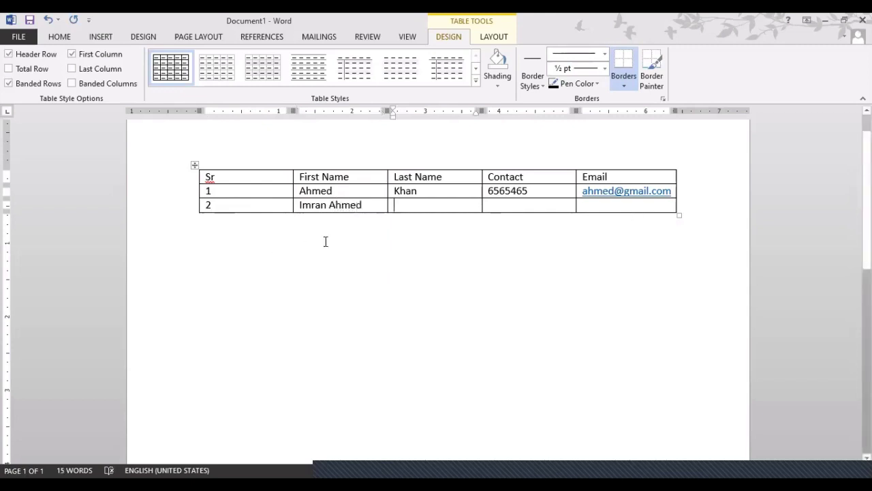
{"action": "type", "text": "Ahme"}
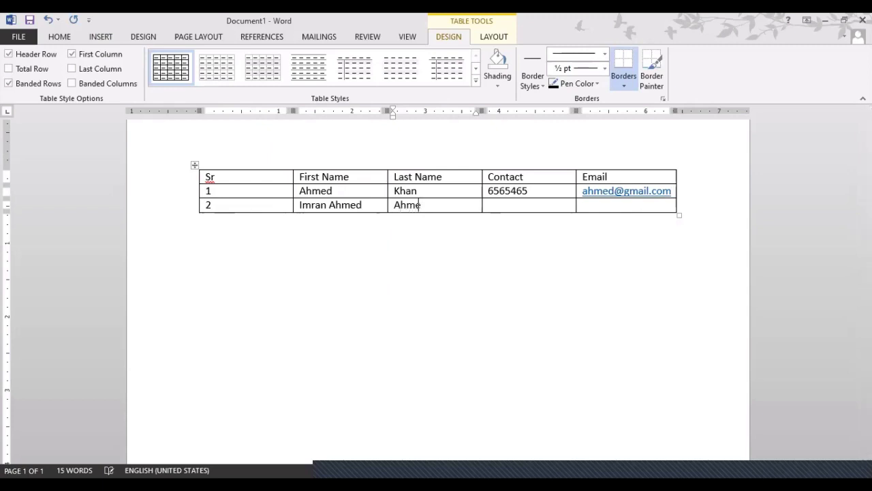
{"action": "type", "text": "d 67676876"}
{"action": "key", "text": "Tab"}
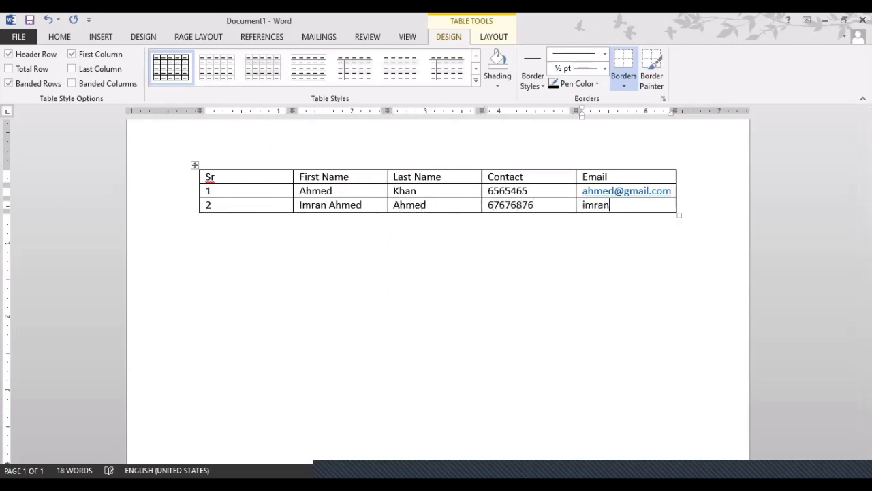
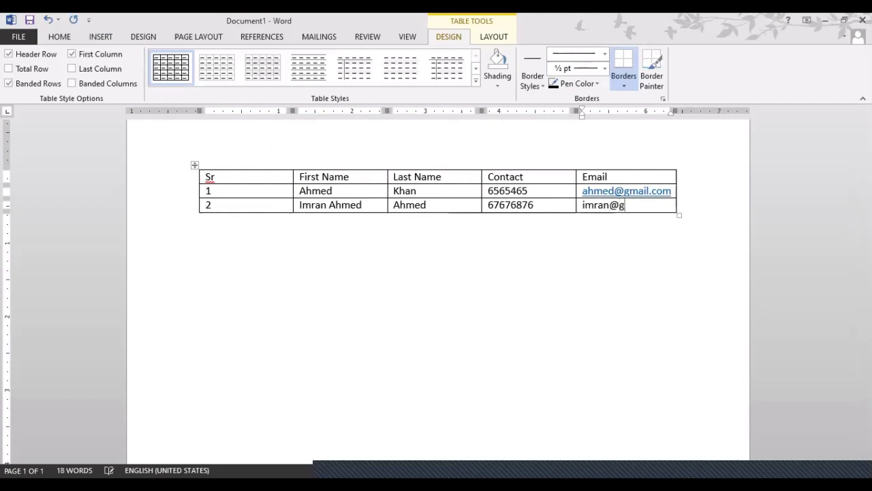
{"action": "left_click", "coordinate": [400, 191]}
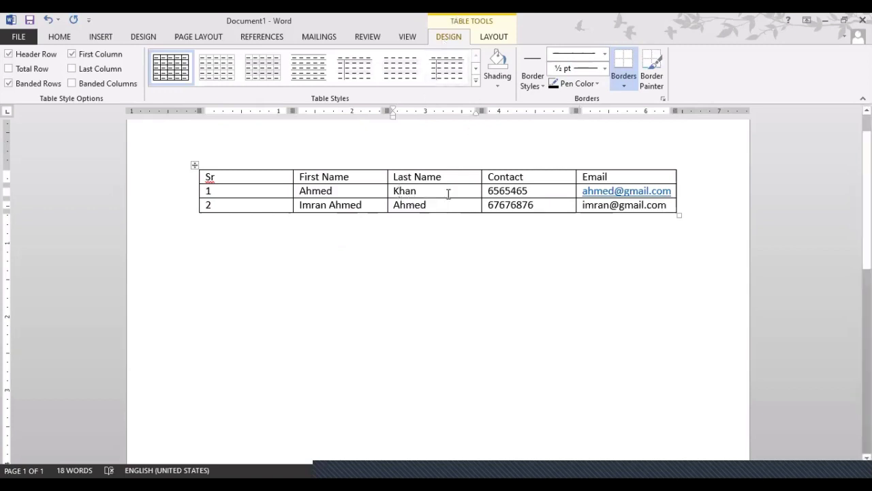
{"action": "key", "text": "End"}
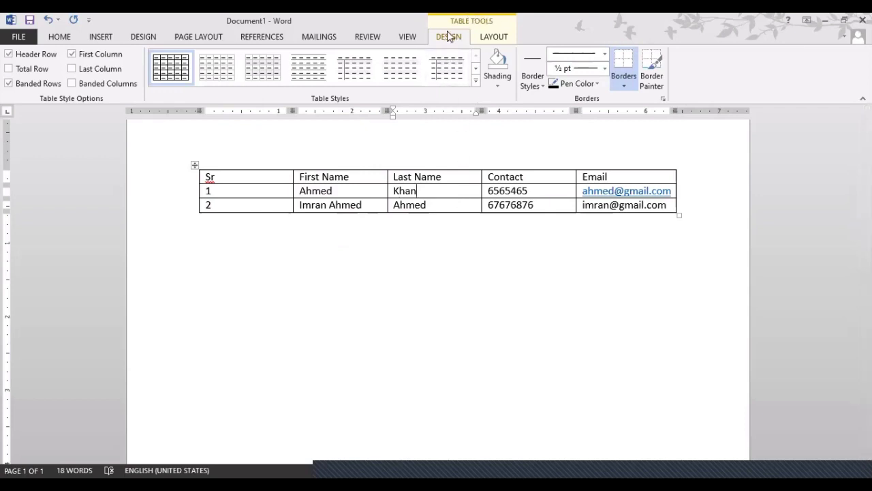
Show the Table Tools Layout tab, check the Design tab, and put the cursor in row 1.
{"action": "left_click", "coordinate": [494, 41]}
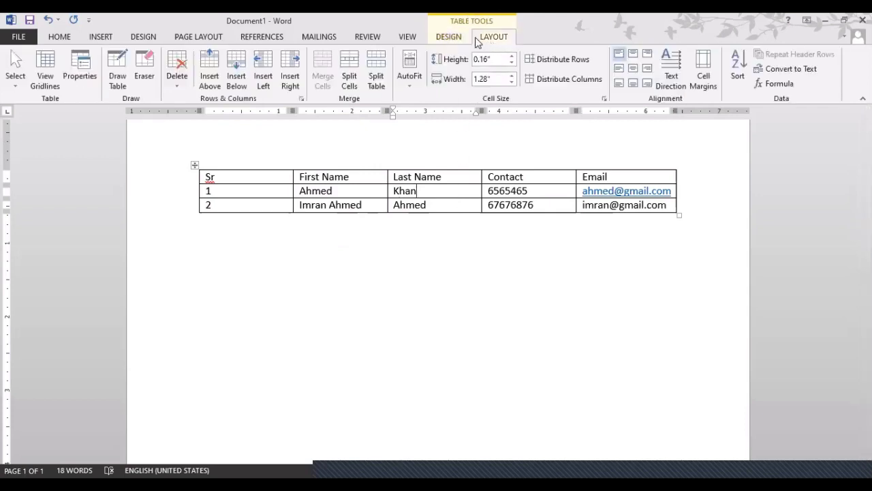
{"action": "left_click", "coordinate": [452, 38]}
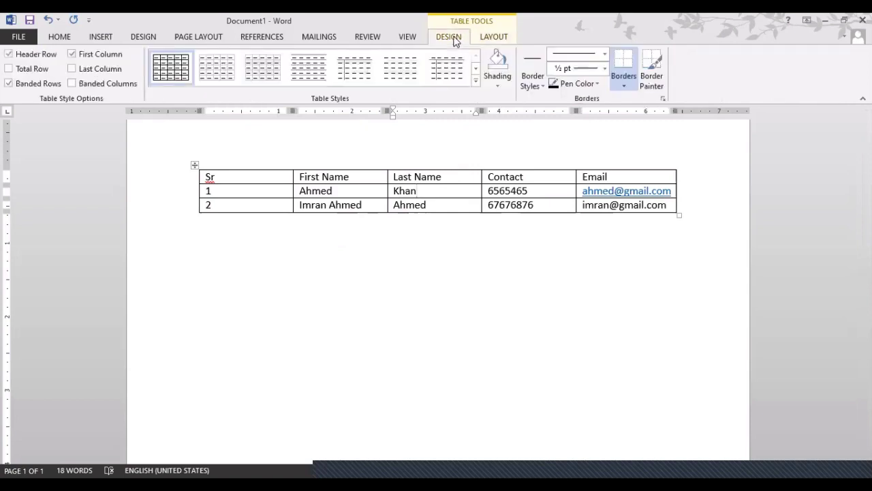
{"action": "left_click", "coordinate": [421, 281]}
{"action": "left_click", "coordinate": [492, 37]}
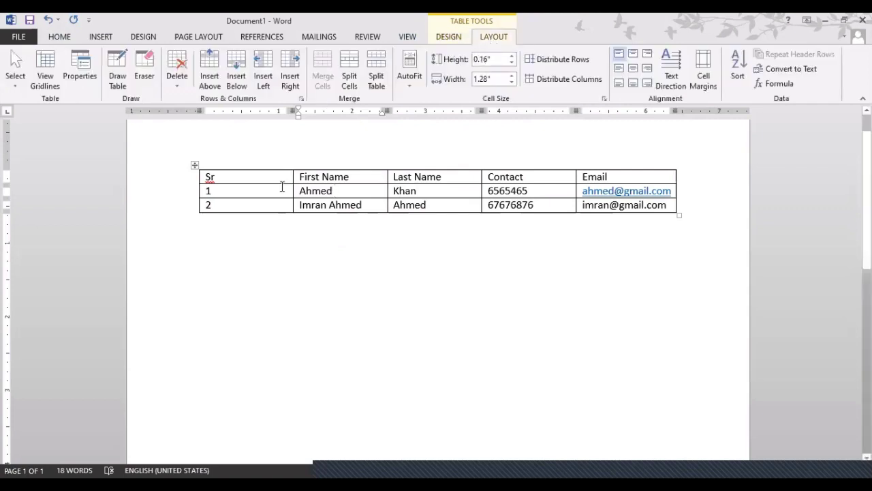
{"action": "left_click_drag", "start_coordinate": [253, 190], "coordinate": [316, 190]}
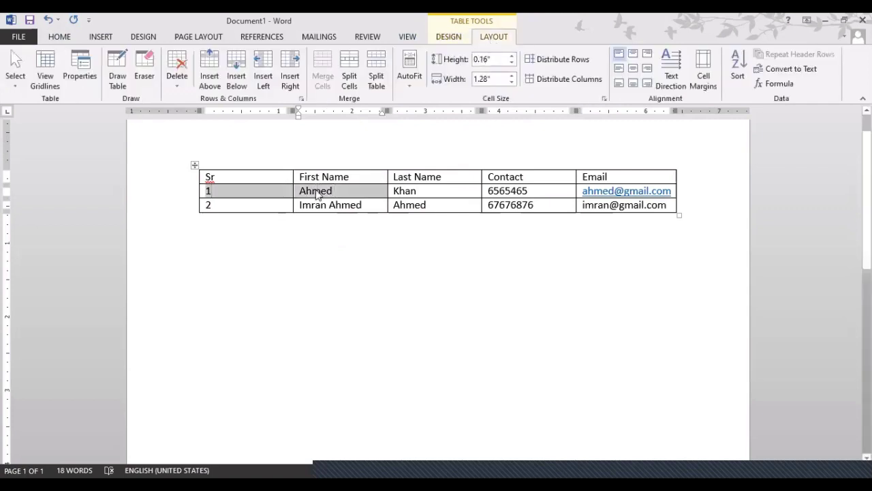
{"action": "left_click", "coordinate": [318, 193]}
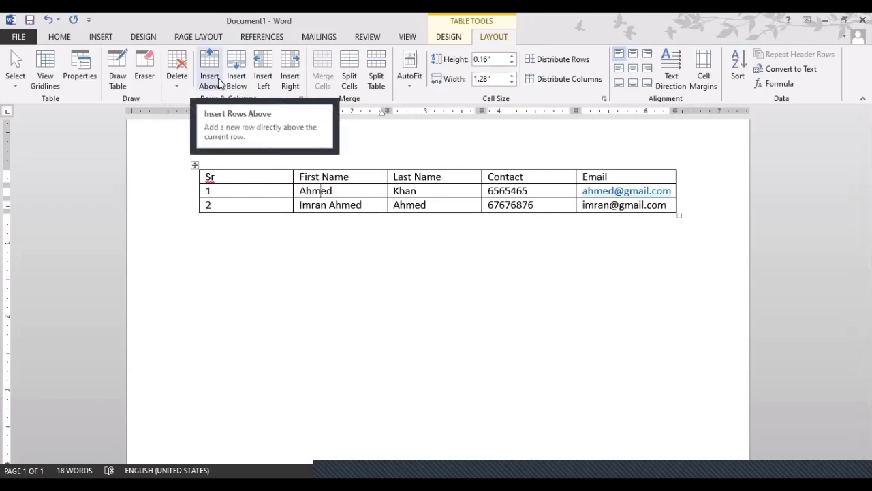
Insert an empty row above row 1, directly under the header row.
{"action": "left_click", "coordinate": [218, 81]}
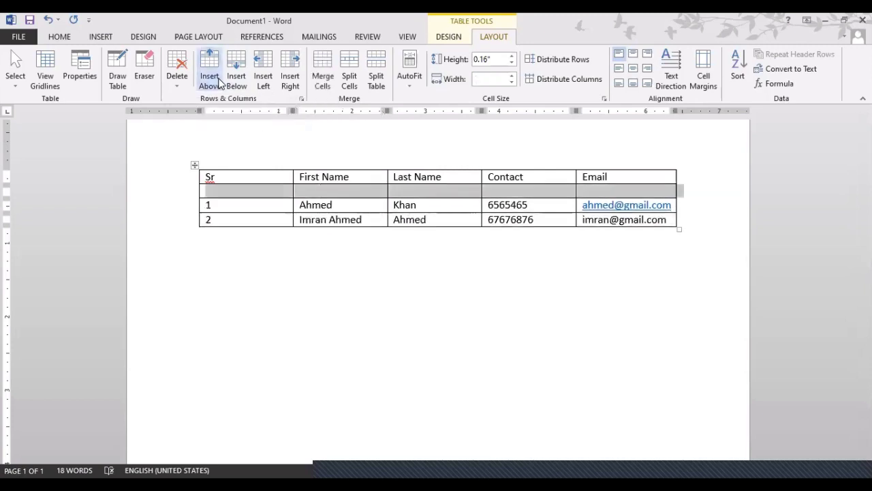
{"action": "left_click", "coordinate": [236, 208]}
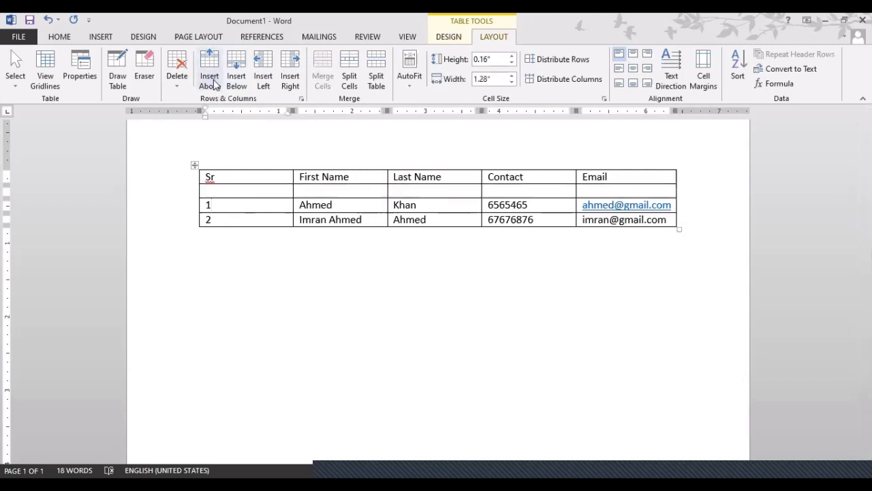
{"action": "key", "text": "ctrl+z"}
{"action": "left_click", "coordinate": [225, 190]}
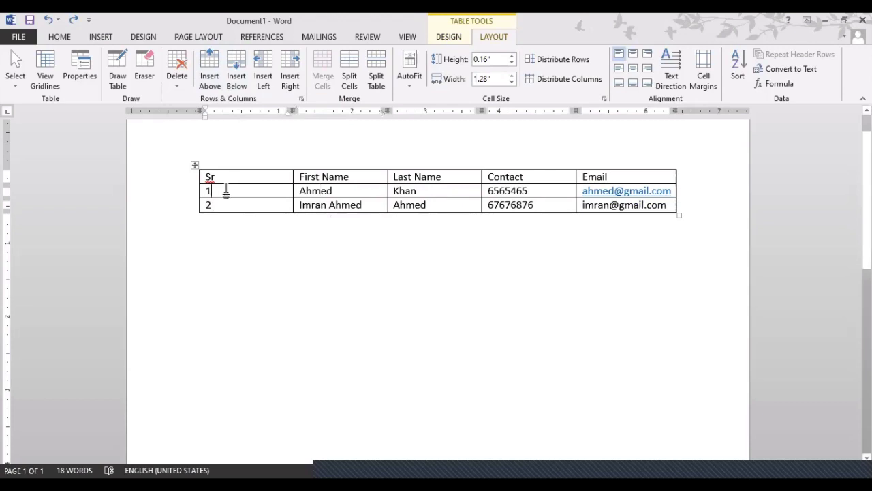
{"action": "left_click", "coordinate": [213, 81]}
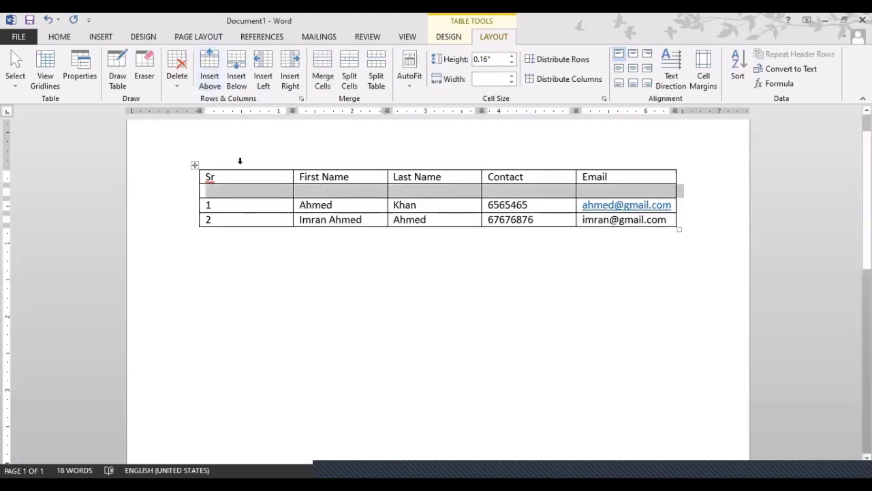
{"action": "left_click", "coordinate": [247, 201]}
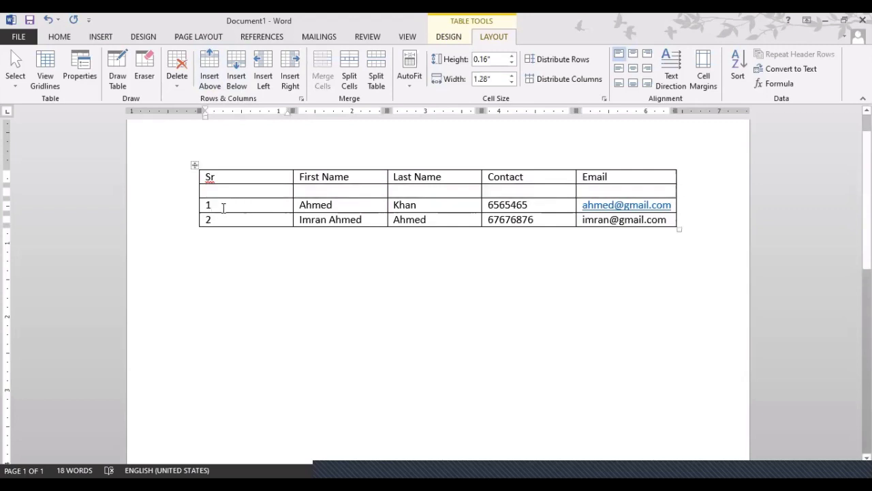
{"action": "left_click", "coordinate": [311, 205]}
{"action": "key", "text": "ctrl+z"}
{"action": "left_click", "coordinate": [542, 191]}
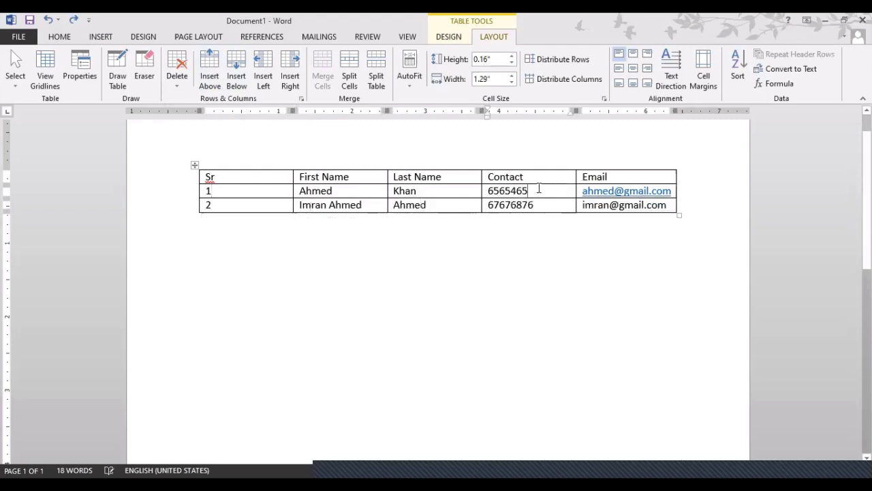
{"action": "left_click", "coordinate": [210, 81]}
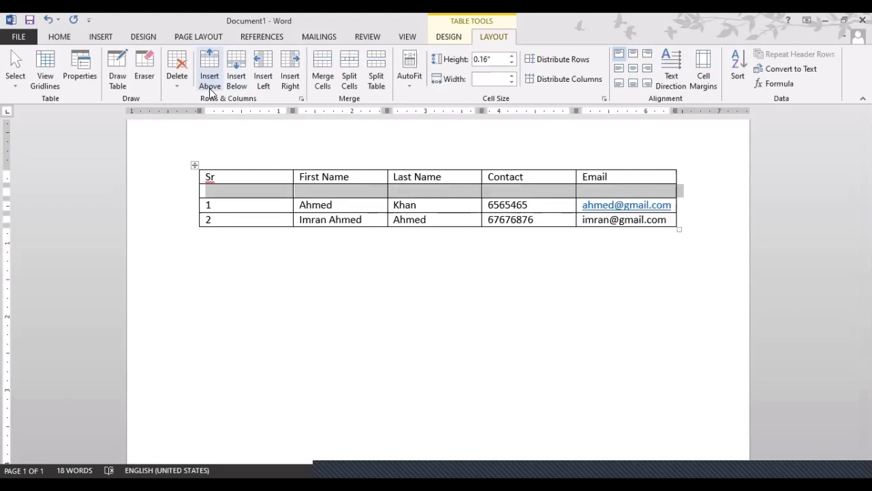
{"action": "left_click", "coordinate": [274, 203]}
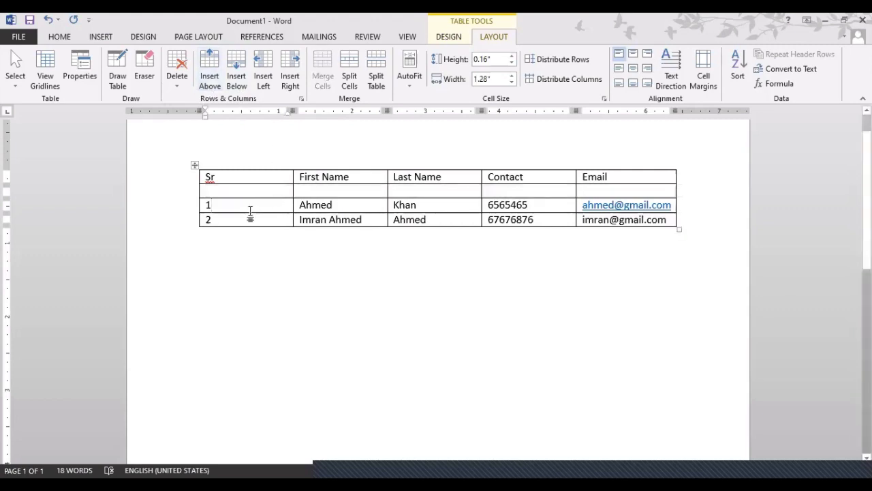
Add another empty row below row 1, between the two contact rows.
{"action": "left_click", "coordinate": [244, 217]}
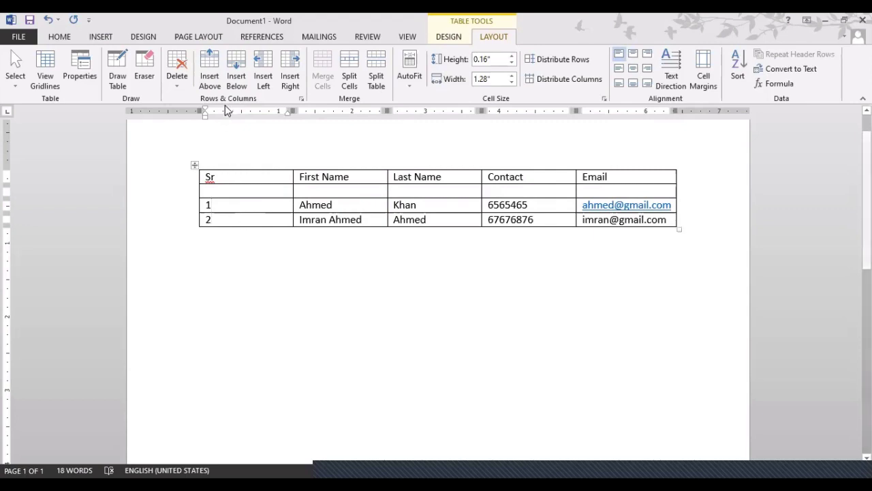
{"action": "left_click", "coordinate": [213, 83]}
{"action": "key", "text": "ctrl+z"}
{"action": "left_click", "coordinate": [230, 206]}
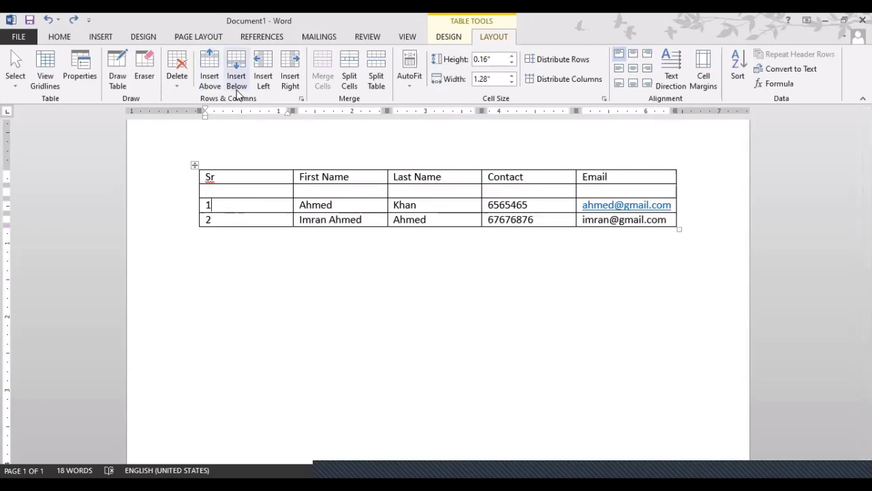
{"action": "left_click", "coordinate": [237, 80]}
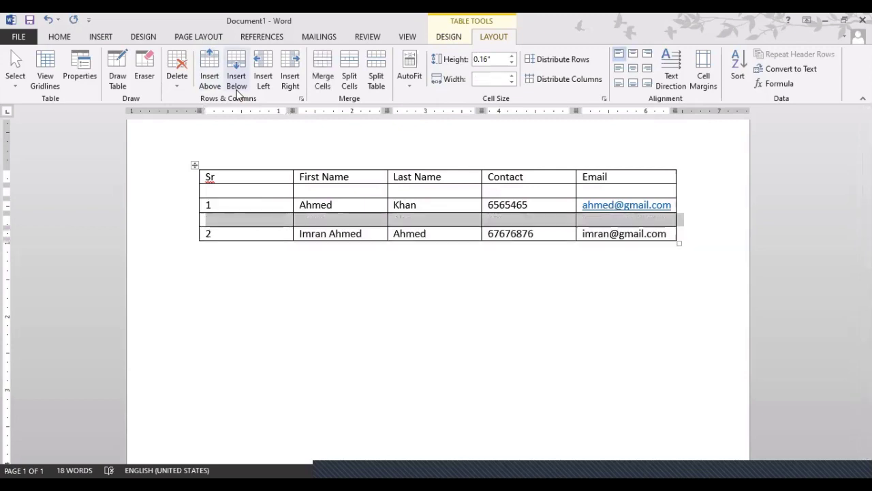
{"action": "left_click", "coordinate": [286, 205]}
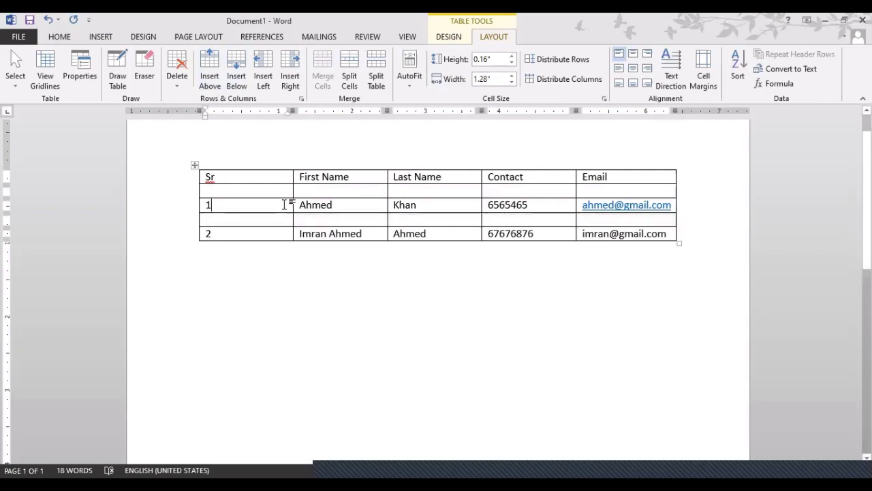
{"action": "left_click", "coordinate": [317, 204]}
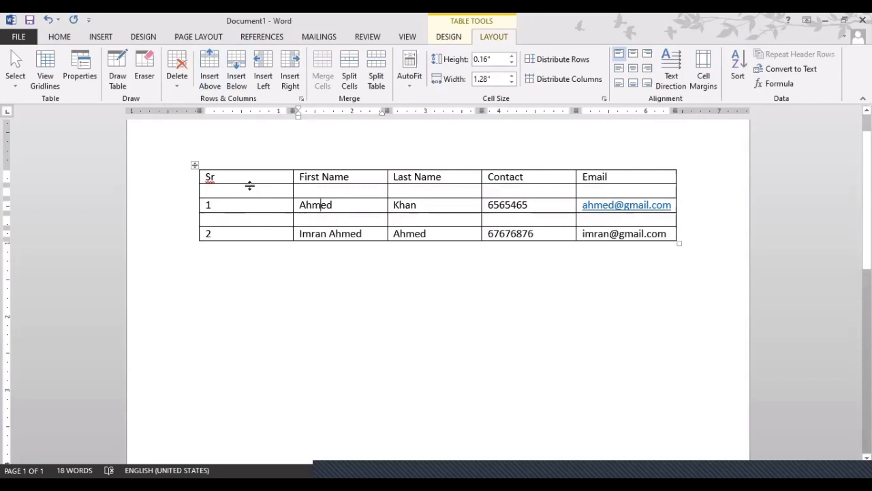
Make the Sr-to-Email header row bold and grow its font from 12 to 14 pt.
{"action": "left_click_drag", "start_coordinate": [202, 178], "coordinate": [603, 172]}
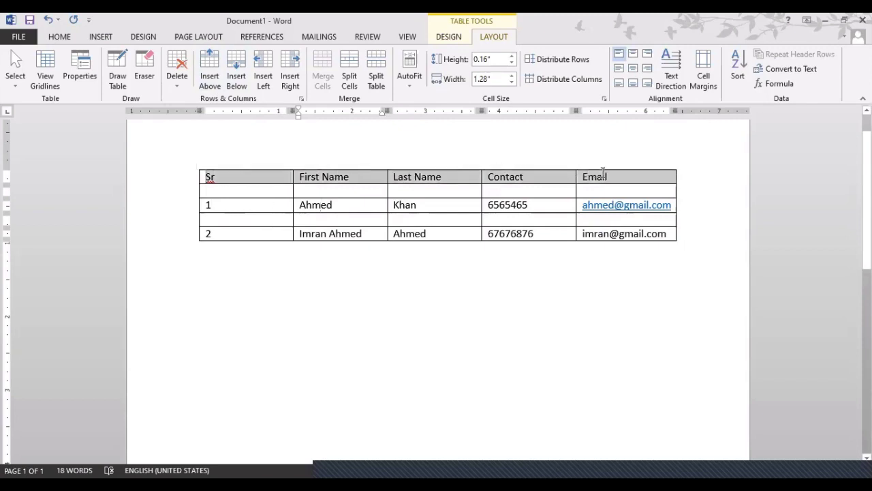
{"action": "left_click", "coordinate": [69, 36]}
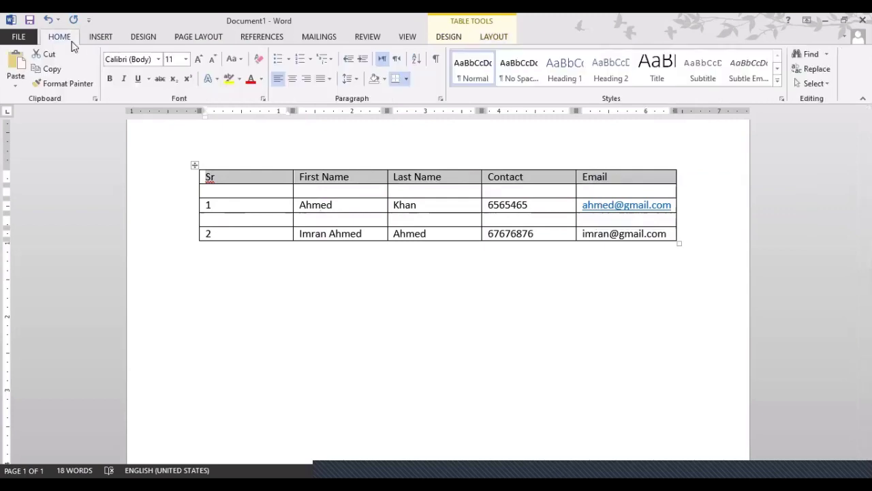
{"action": "left_click", "coordinate": [110, 78]}
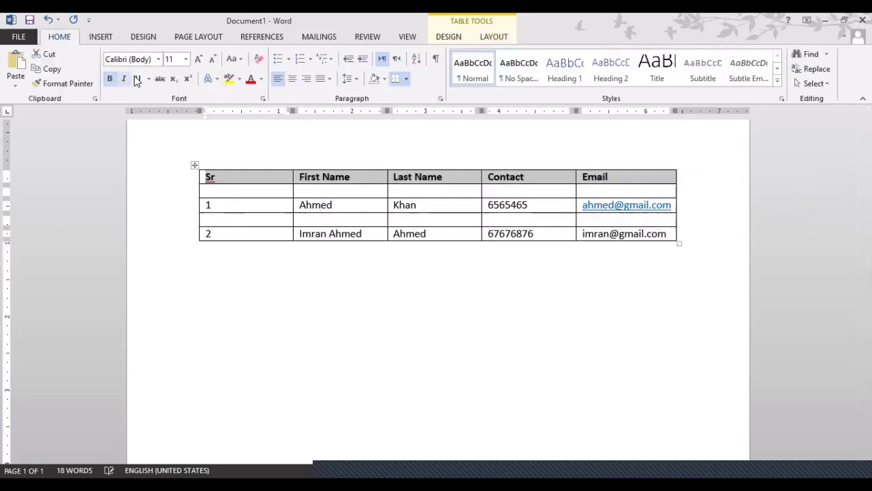
{"action": "left_click", "coordinate": [200, 63]}
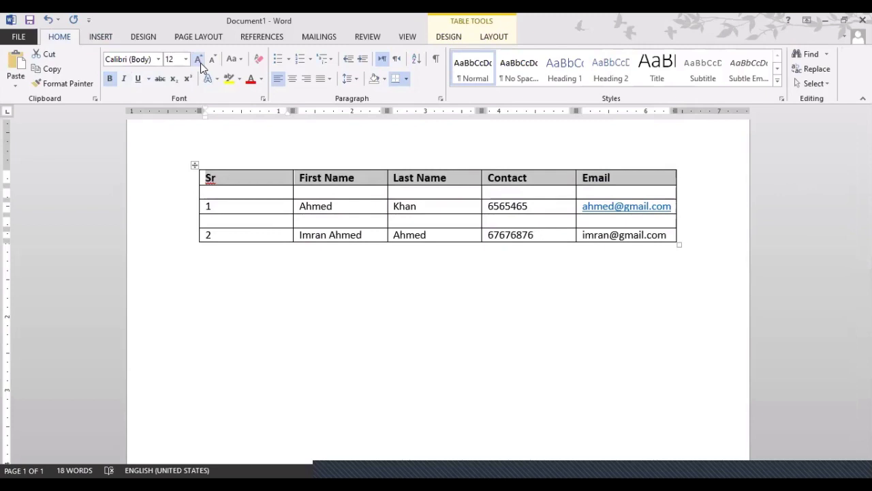
{"action": "left_click", "coordinate": [200, 62]}
{"action": "left_click", "coordinate": [266, 198]}
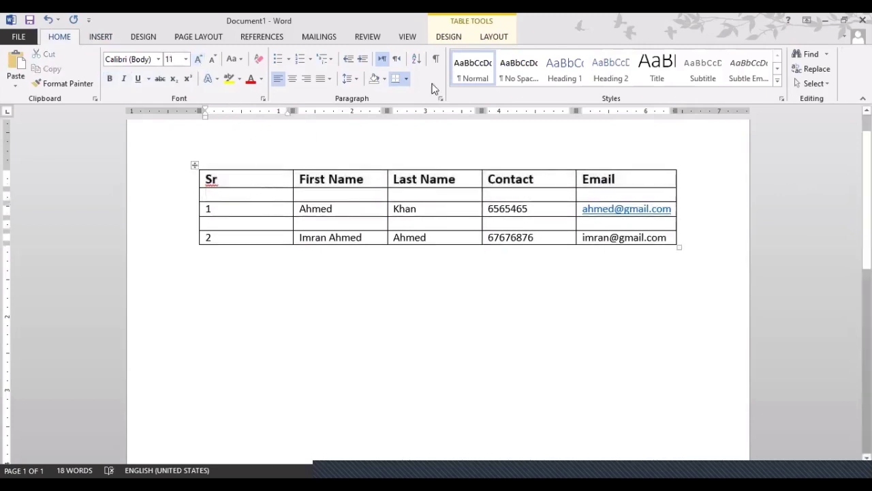
{"action": "left_click", "coordinate": [494, 37]}
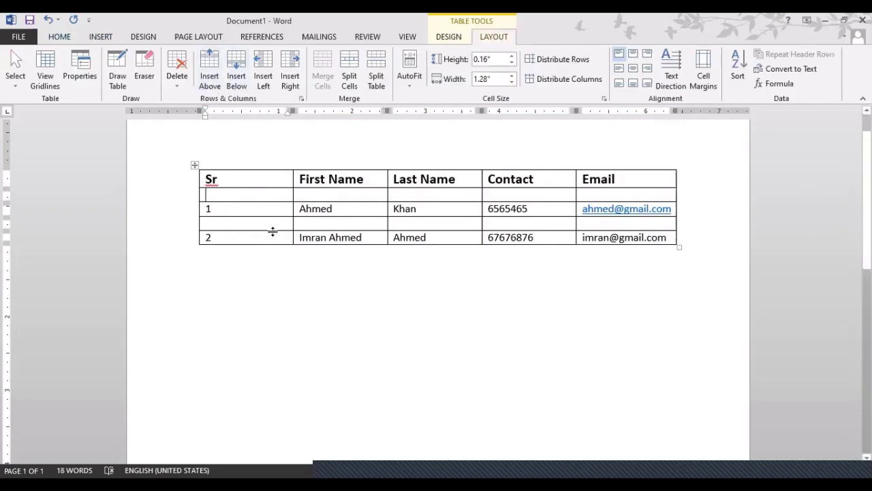
Remove a stray empty column after Last Name, then trial-insert one to its right and undo.
{"action": "left_click", "coordinate": [549, 186]}
{"action": "left_click", "coordinate": [420, 179]}
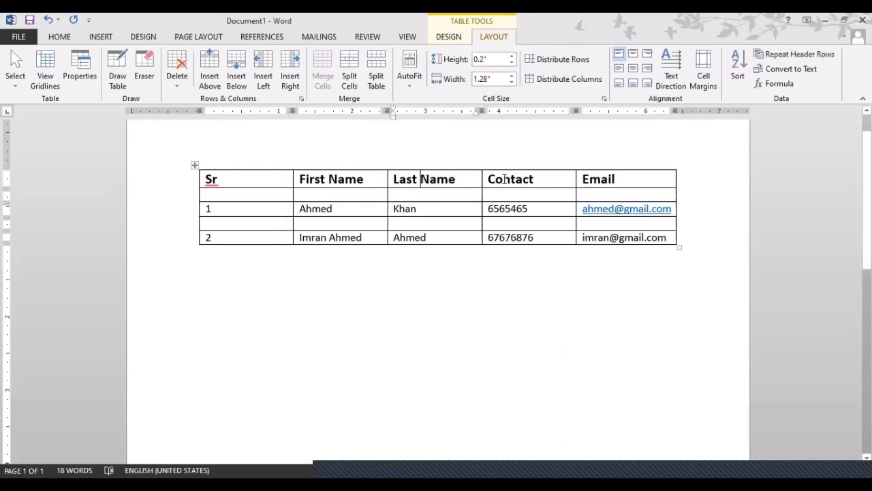
{"action": "left_click", "coordinate": [499, 179]}
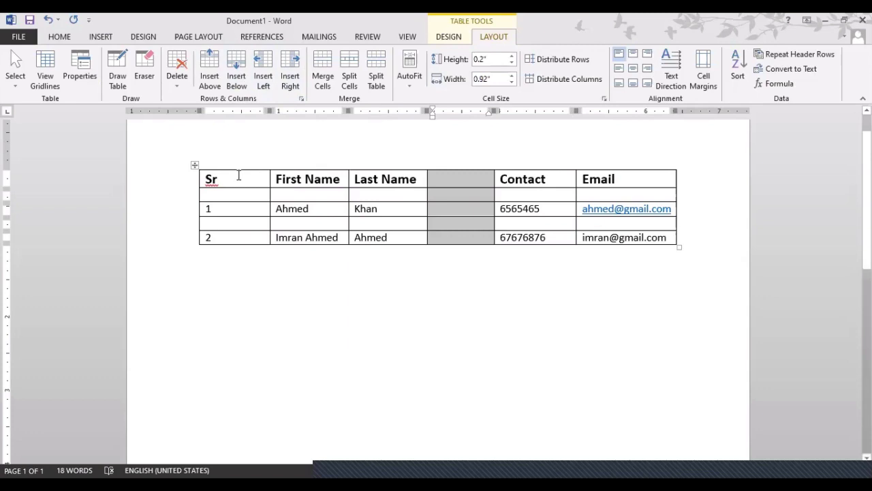
{"action": "key", "text": "BackSpace"}
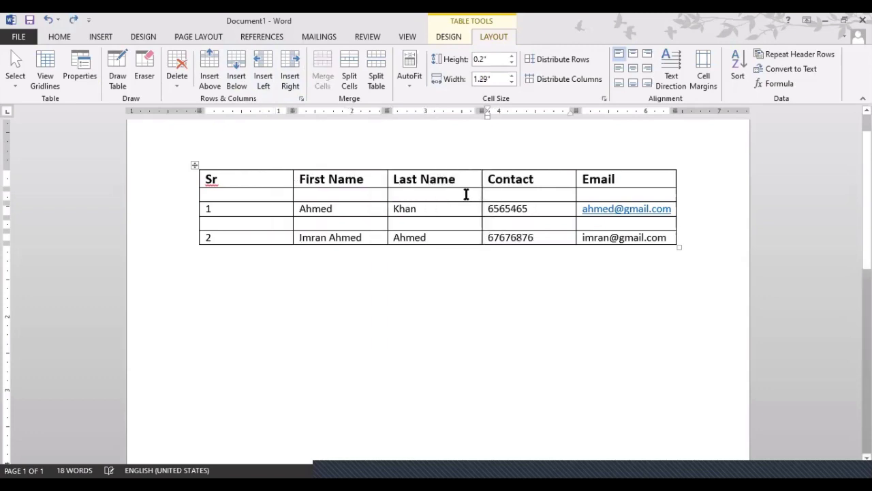
{"action": "left_click", "coordinate": [463, 180]}
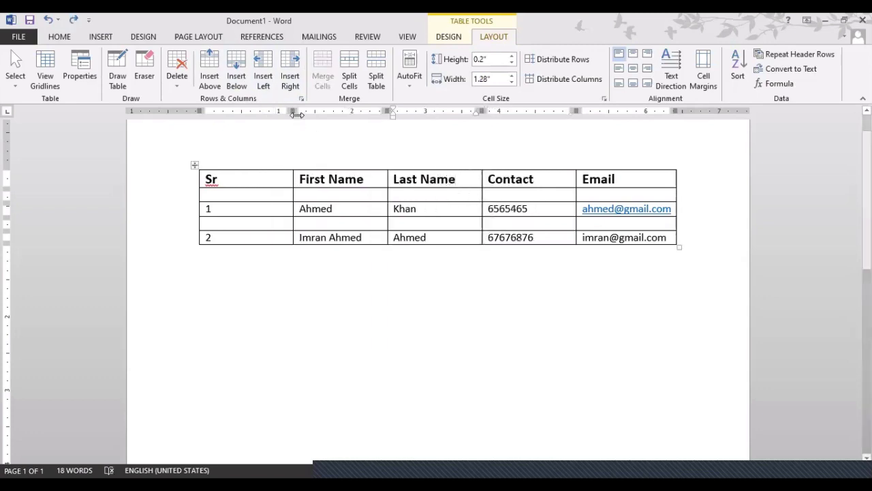
{"action": "left_click", "coordinate": [288, 79]}
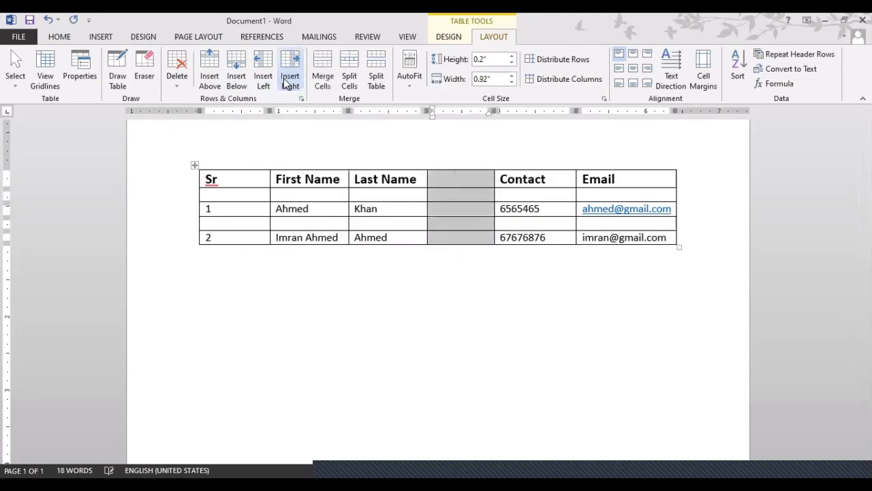
{"action": "left_click", "coordinate": [463, 179]}
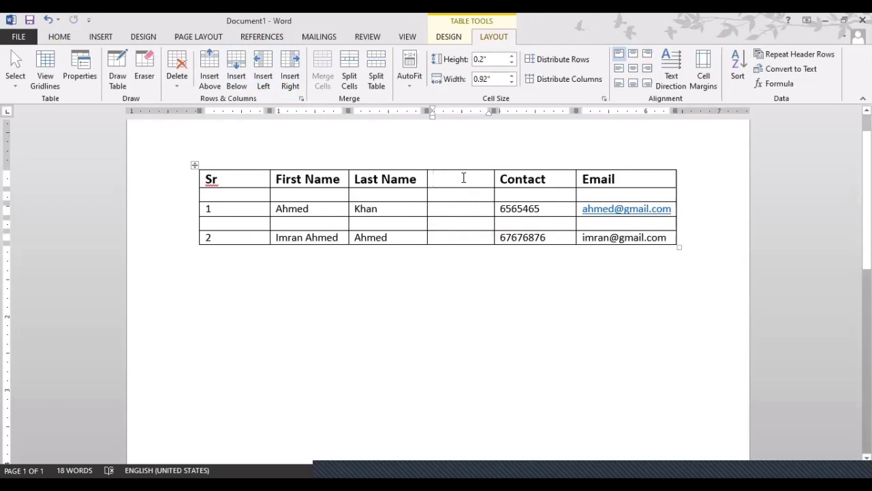
{"action": "key", "text": "ctrl+z"}
Try a column left of Contact and undo, then insert one right of Last Name.
{"action": "left_click", "coordinate": [539, 179]}
{"action": "left_click_drag", "start_coordinate": [538, 179], "coordinate": [488, 181]}
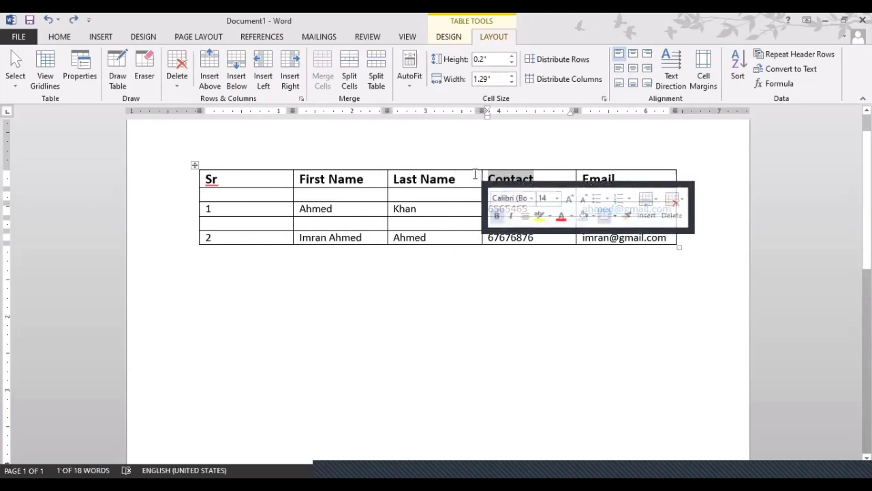
{"action": "left_click", "coordinate": [263, 80]}
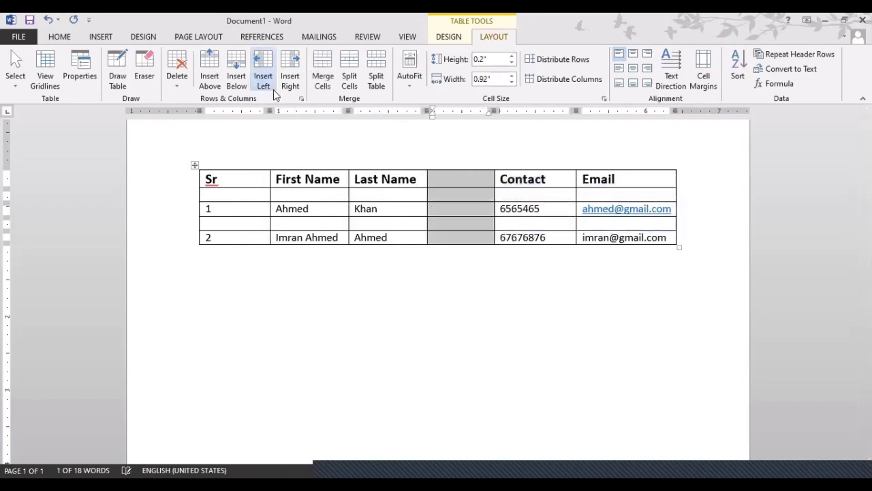
{"action": "key", "text": "ctrl+z"}
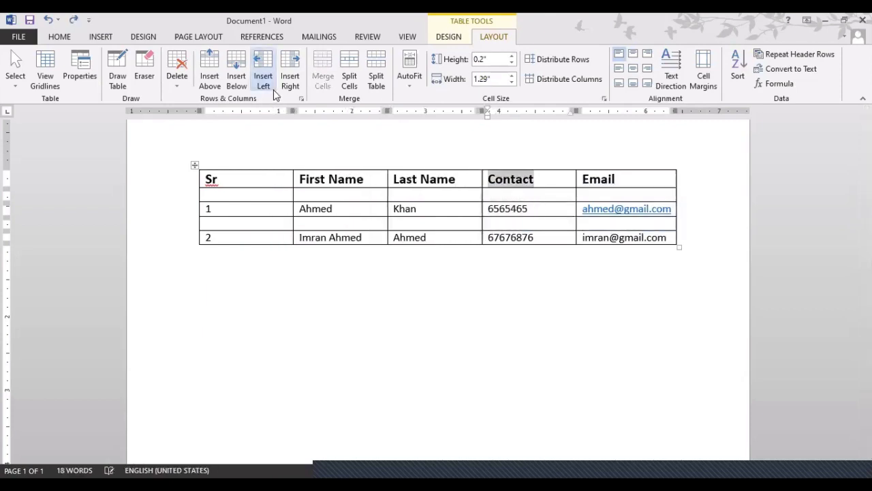
{"action": "left_click", "coordinate": [420, 179]}
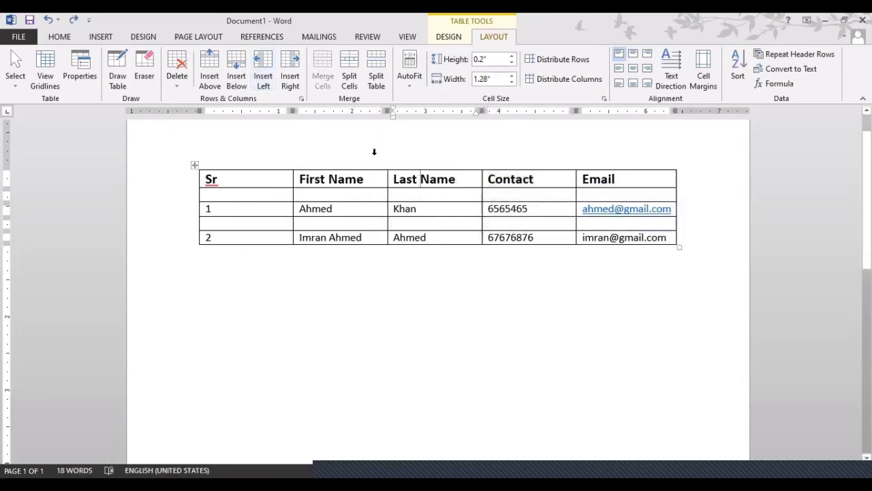
{"action": "left_click", "coordinate": [290, 82]}
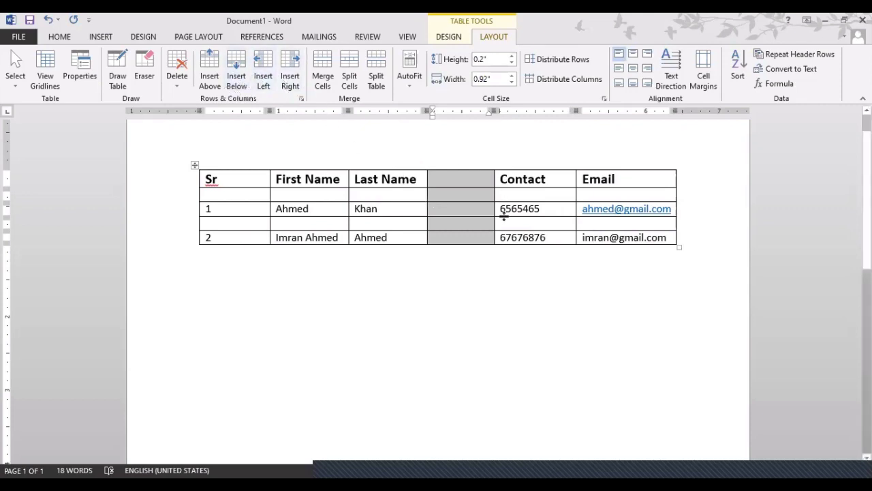
Delete the entire table, then restore it with Ctrl+Z.
{"action": "left_click", "coordinate": [187, 90]}
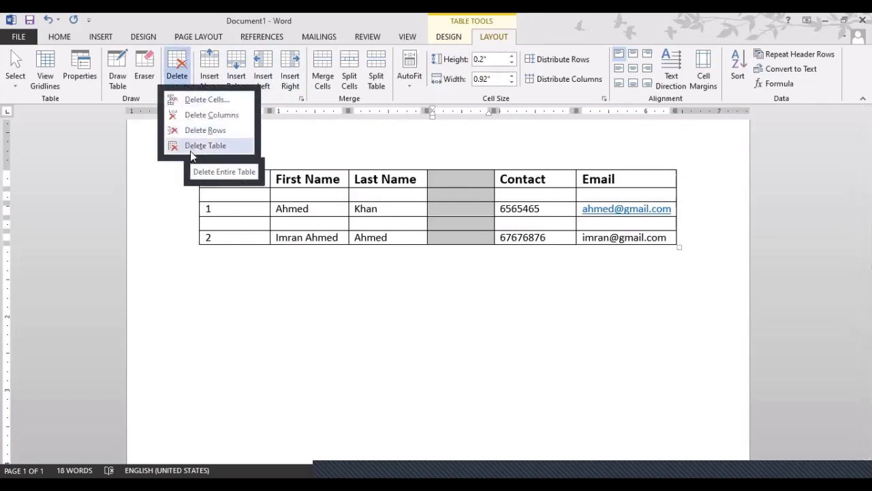
{"action": "left_click", "coordinate": [191, 149]}
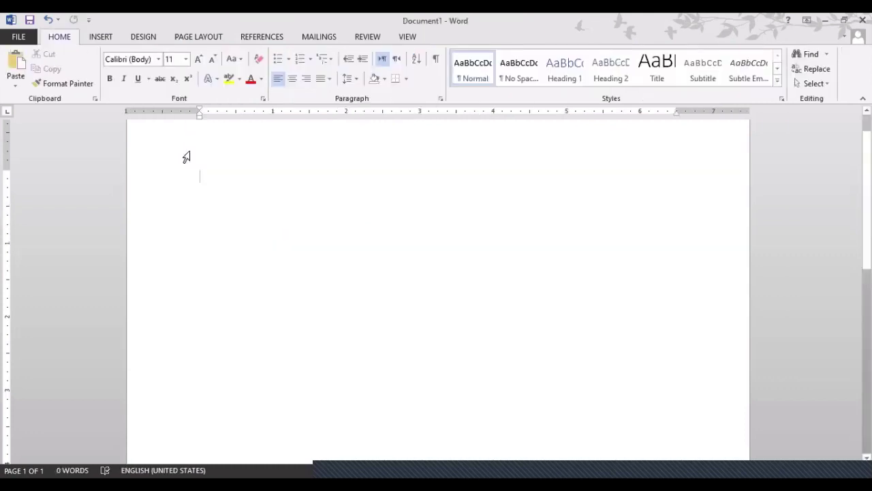
{"action": "key", "text": "ctrl+z"}
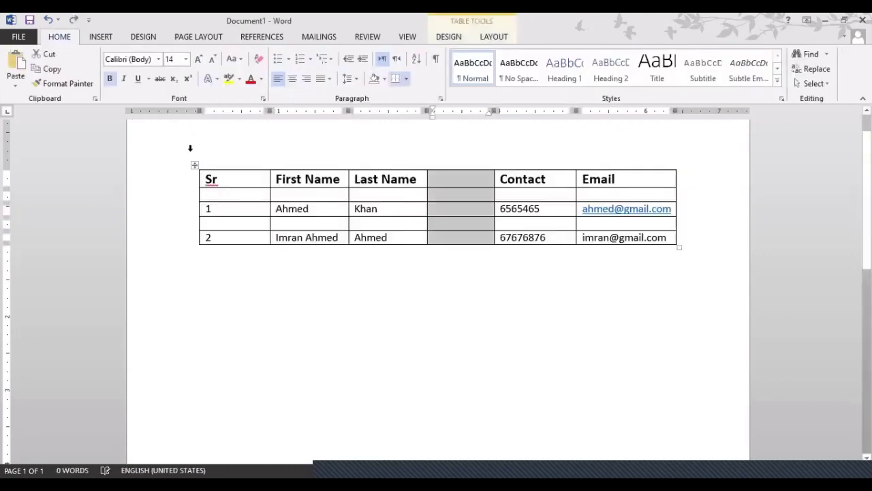
{"action": "left_click", "coordinate": [489, 37]}
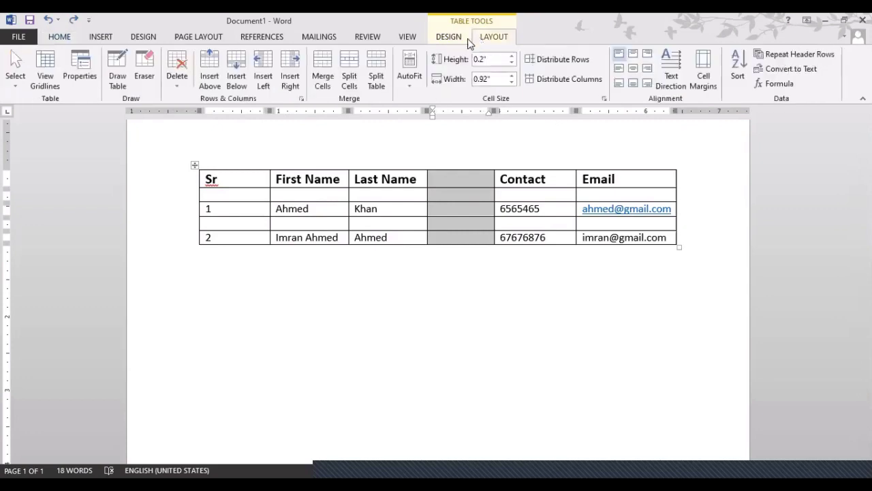
Use Delete Rows to remove the blank row between rows 1 and 2.
{"action": "left_click", "coordinate": [184, 75]}
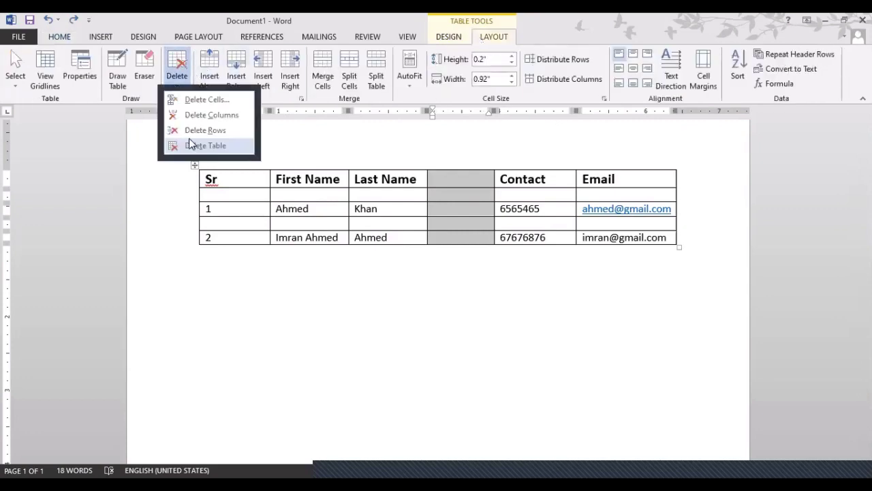
{"action": "left_click", "coordinate": [227, 225]}
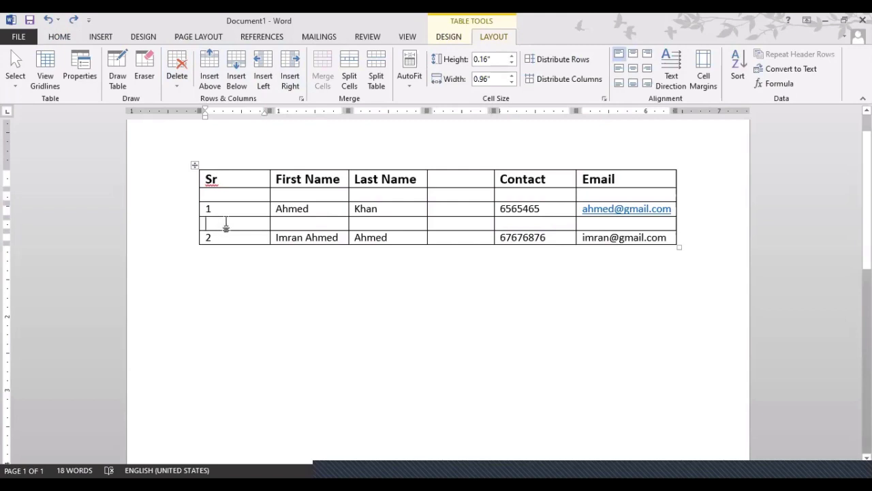
{"action": "left_click", "coordinate": [177, 72]}
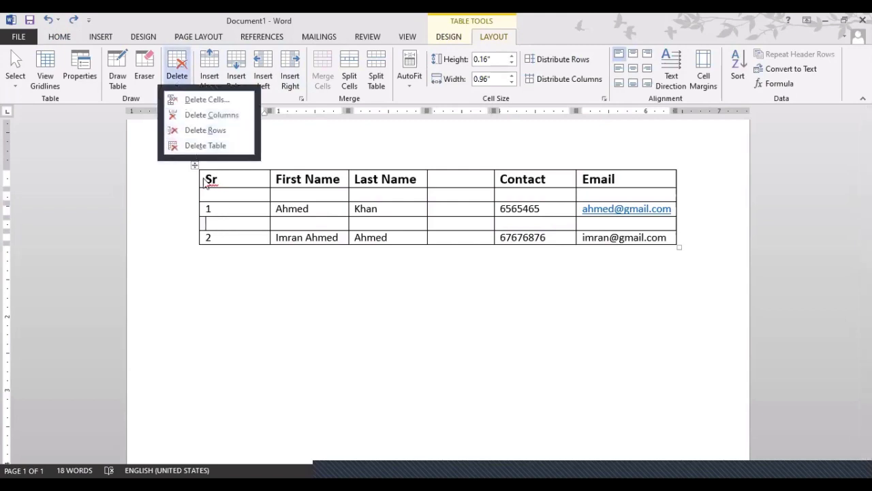
{"action": "left_click", "coordinate": [240, 211]}
{"action": "left_click", "coordinate": [240, 213]}
{"action": "left_click", "coordinate": [239, 224]}
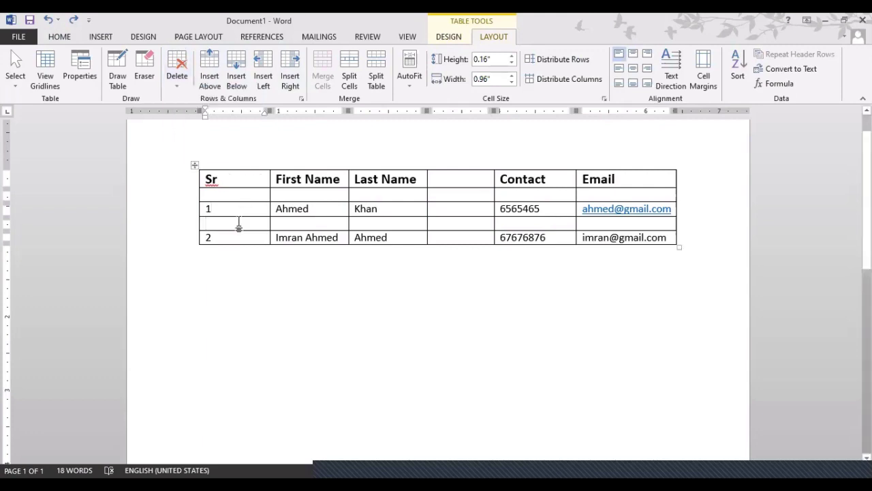
{"action": "left_click", "coordinate": [179, 87]}
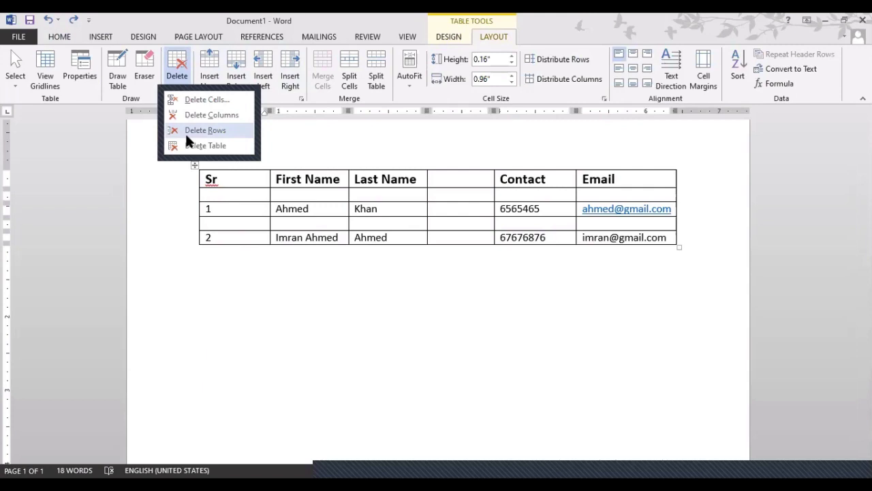
{"action": "left_click", "coordinate": [185, 132]}
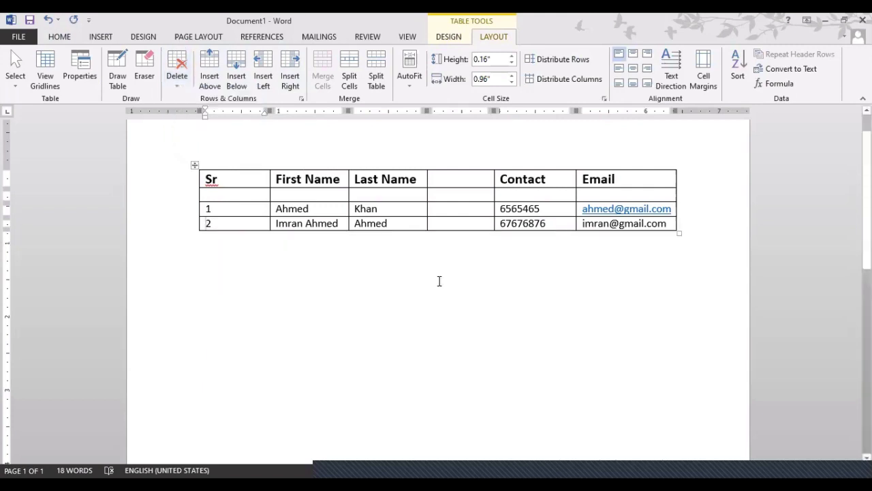
{"action": "key", "text": "ctrl+z"}
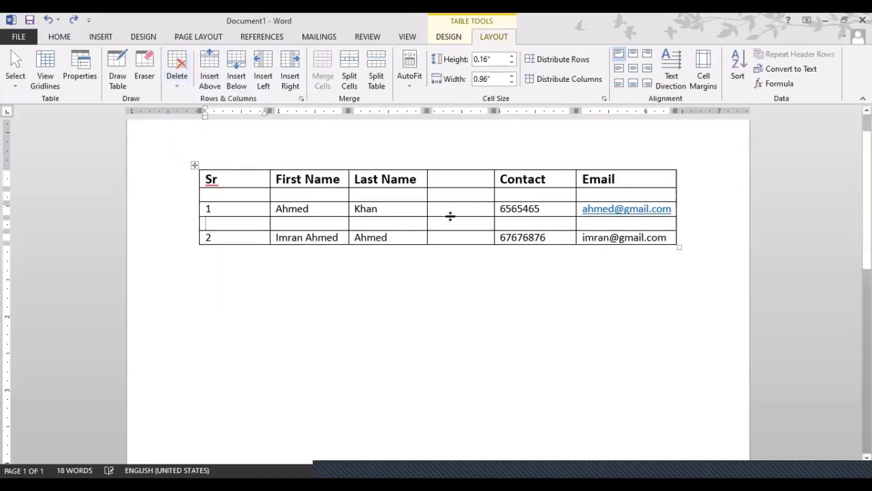
{"action": "left_click", "coordinate": [451, 222]}
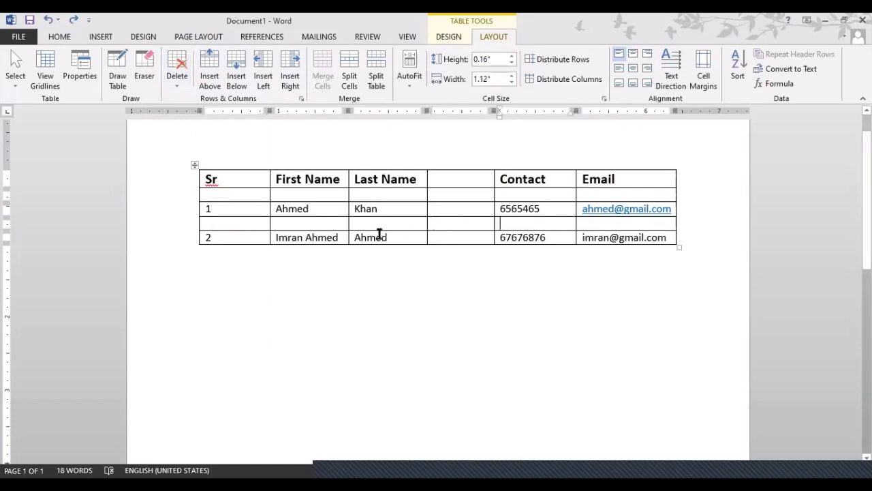
{"action": "left_click", "coordinate": [254, 226]}
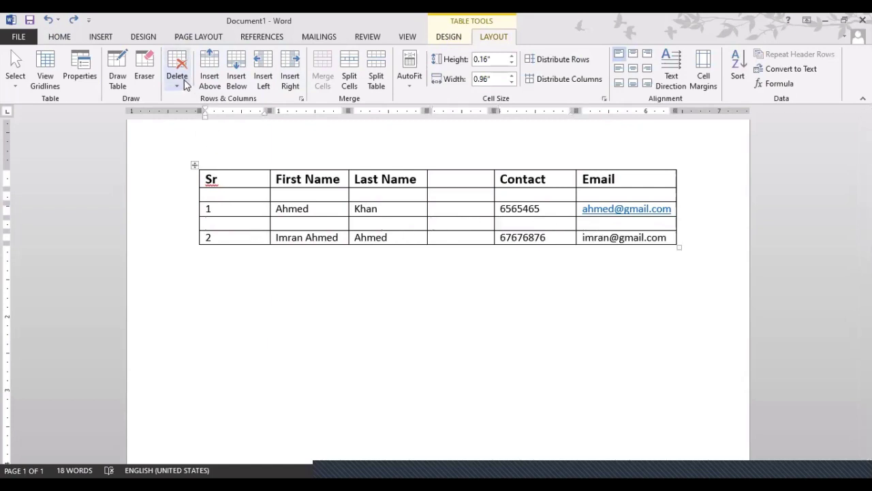
{"action": "left_click", "coordinate": [185, 82]}
{"action": "left_click", "coordinate": [189, 133]}
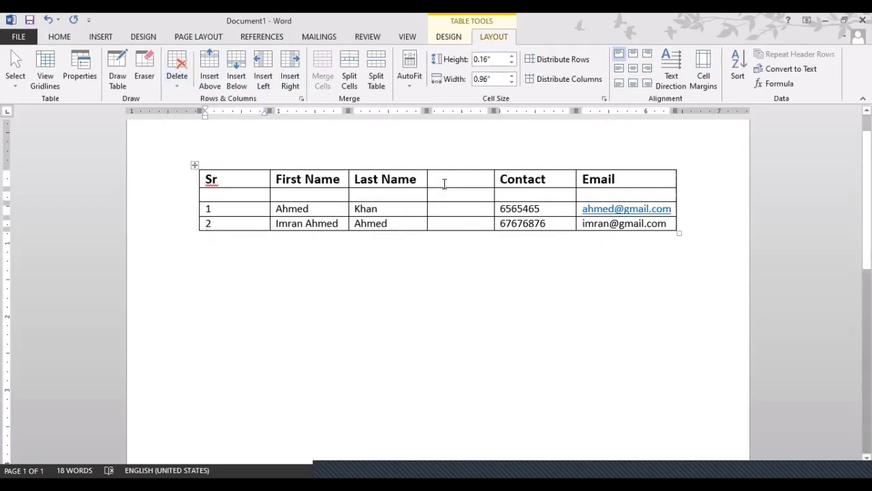
Remove the empty fourth column between Last Name and Contact with Delete Columns.
{"action": "left_click", "coordinate": [445, 176]}
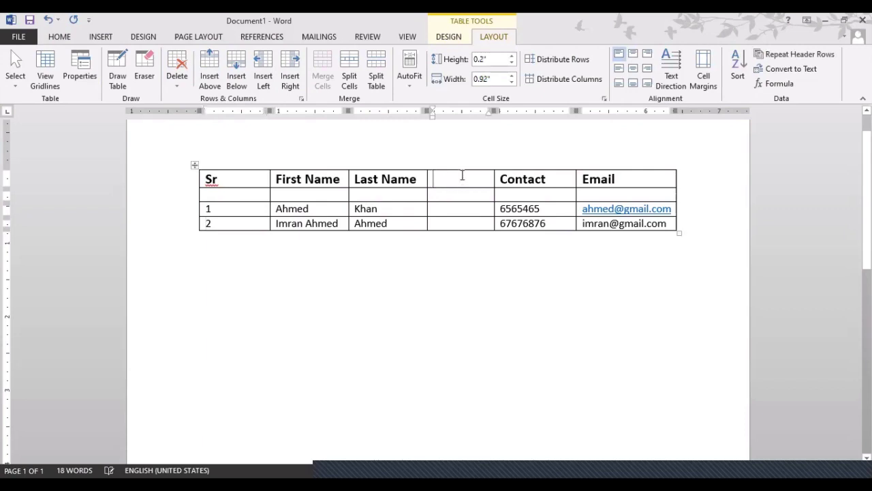
{"action": "left_click_drag", "start_coordinate": [463, 175], "coordinate": [462, 209]}
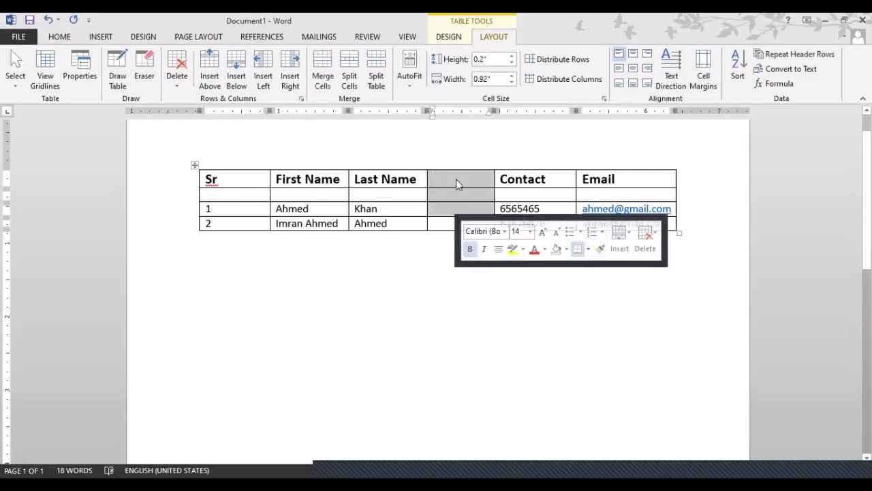
{"action": "left_click", "coordinate": [456, 173]}
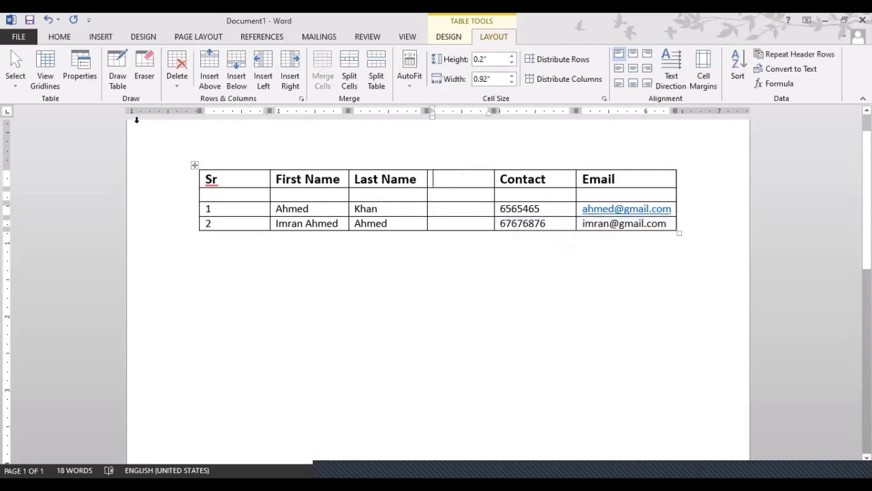
{"action": "left_click", "coordinate": [169, 79]}
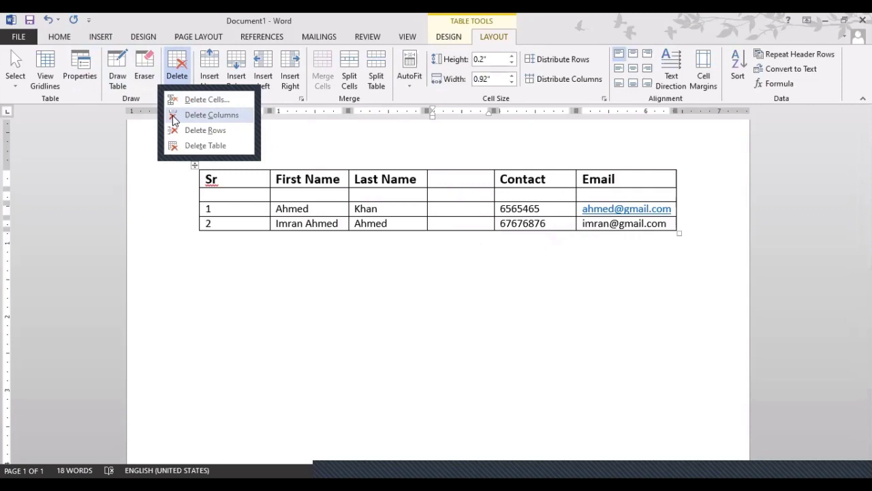
{"action": "left_click", "coordinate": [174, 117]}
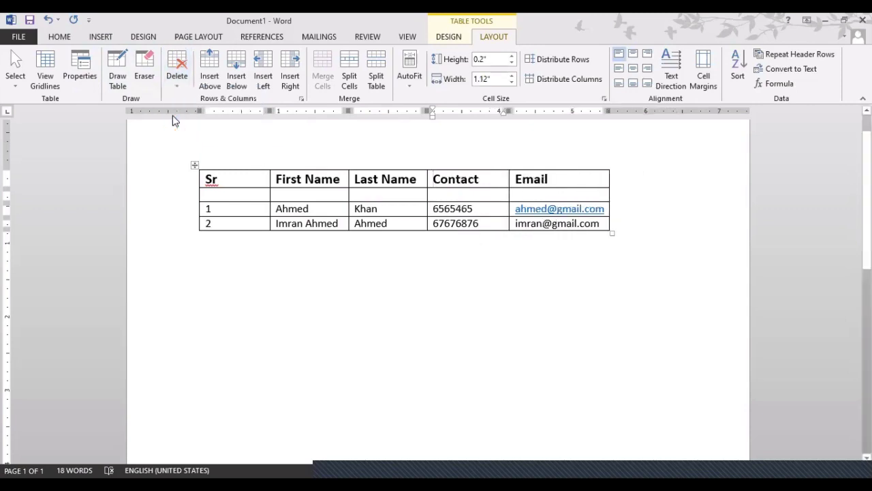
Try several header and column selections, then select 'Email' and open the Delete dropdown.
{"action": "left_click", "coordinate": [262, 193]}
{"action": "left_click", "coordinate": [557, 179]}
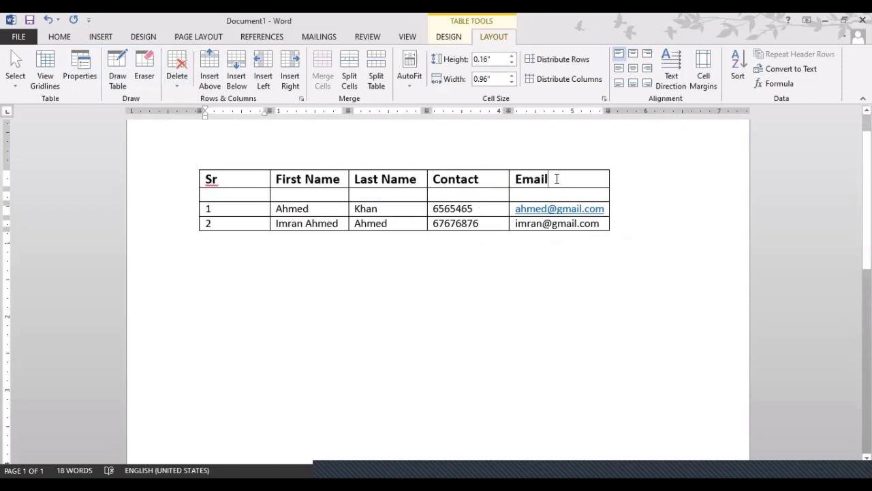
{"action": "left_click", "coordinate": [179, 75]}
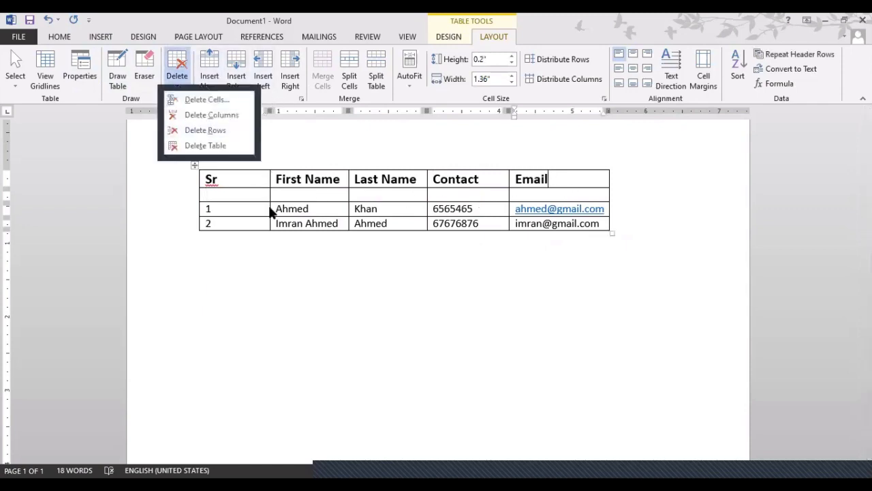
{"action": "left_click_drag", "start_coordinate": [208, 179], "coordinate": [577, 187]}
{"action": "left_click_drag", "start_coordinate": [397, 186], "coordinate": [394, 223]}
{"action": "left_click", "coordinate": [416, 237]}
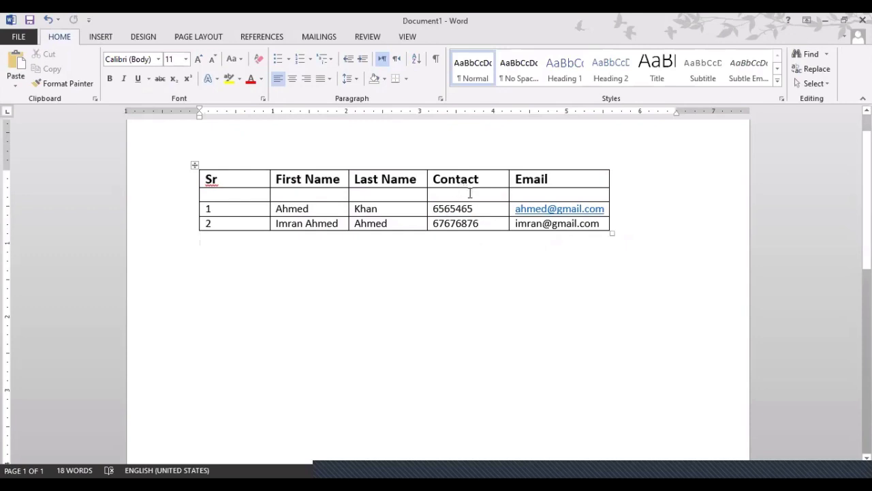
{"action": "left_click", "coordinate": [568, 178]}
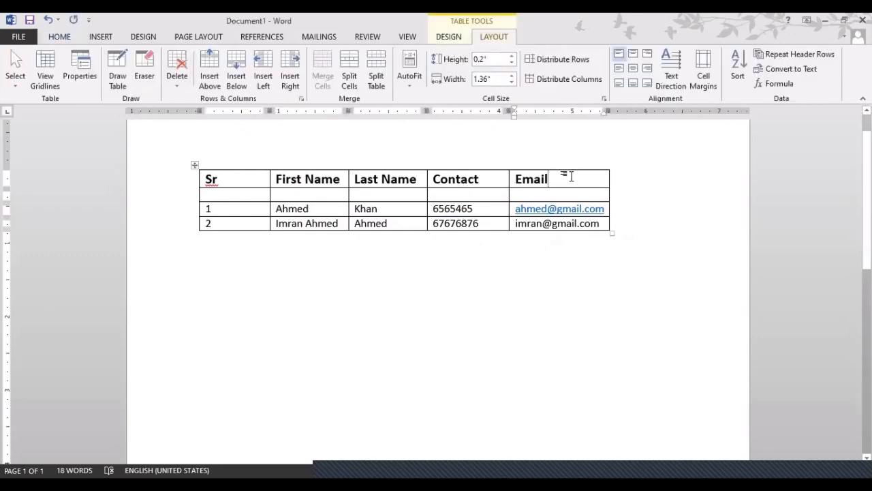
{"action": "left_click_drag", "start_coordinate": [537, 191], "coordinate": [537, 217]}
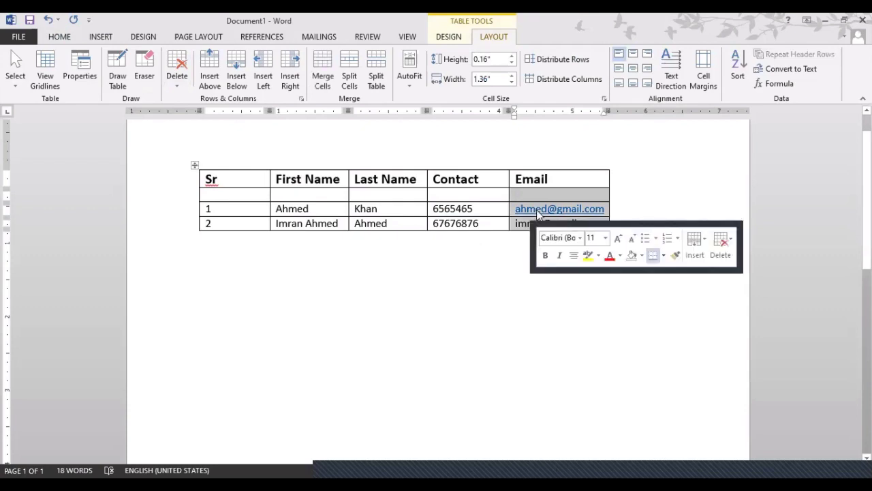
{"action": "left_click", "coordinate": [564, 176]}
{"action": "left_click_drag", "start_coordinate": [553, 176], "coordinate": [513, 179]}
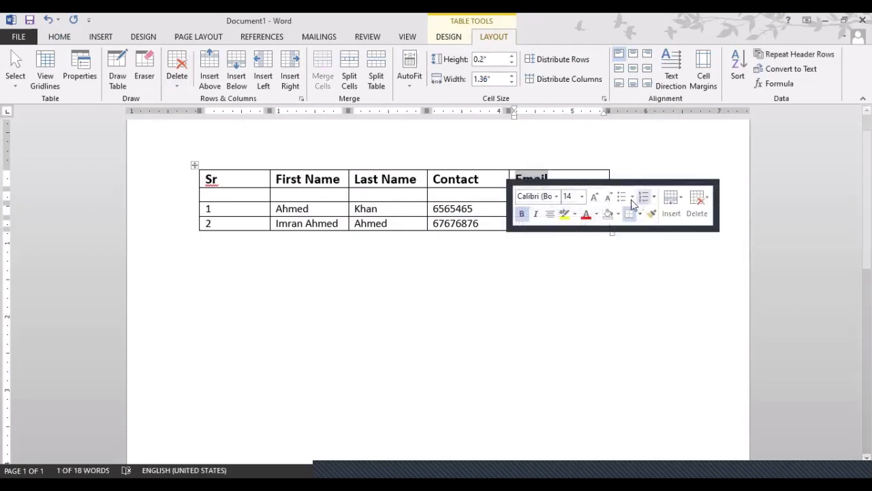
{"action": "left_click", "coordinate": [179, 86]}
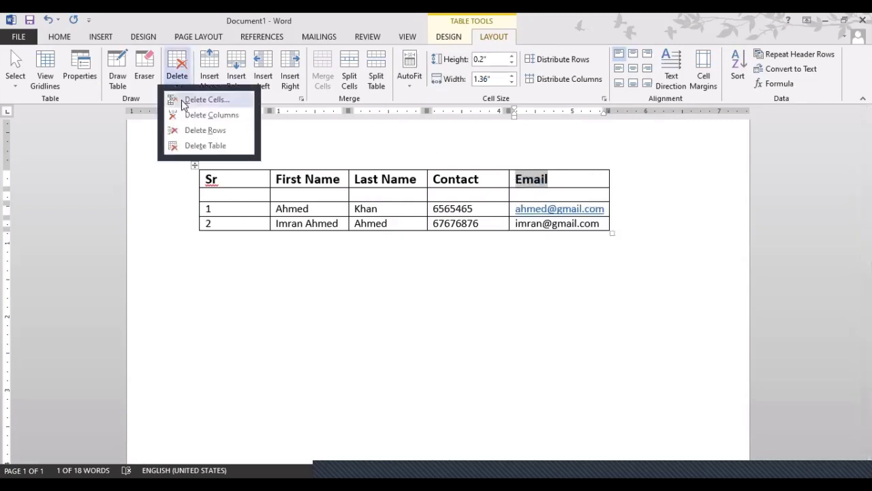
{"action": "left_click", "coordinate": [198, 99]}
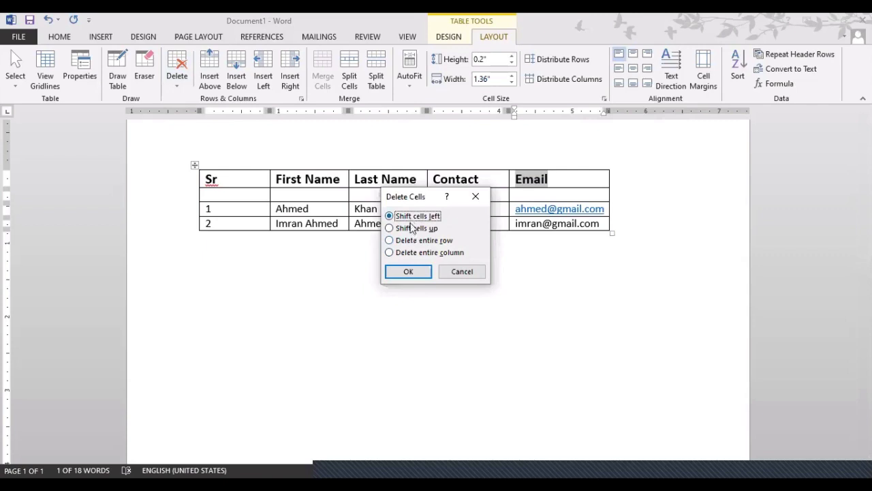
{"action": "left_click_drag", "start_coordinate": [409, 198], "coordinate": [339, 199]}
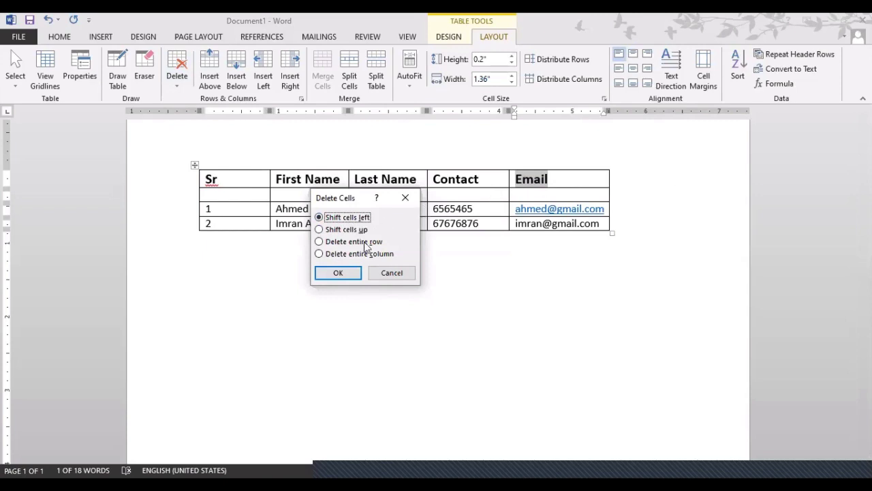
{"action": "left_click", "coordinate": [356, 273]}
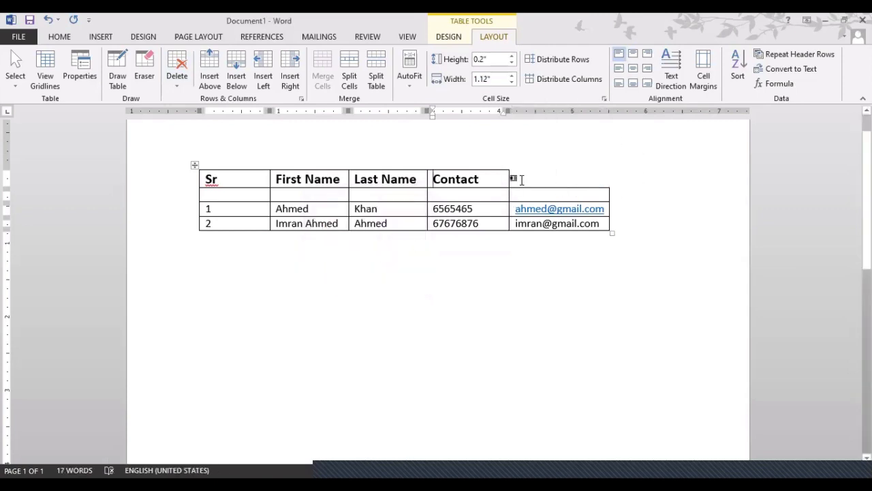
{"action": "key", "text": "ctrl+z"}
{"action": "left_click", "coordinate": [503, 178]}
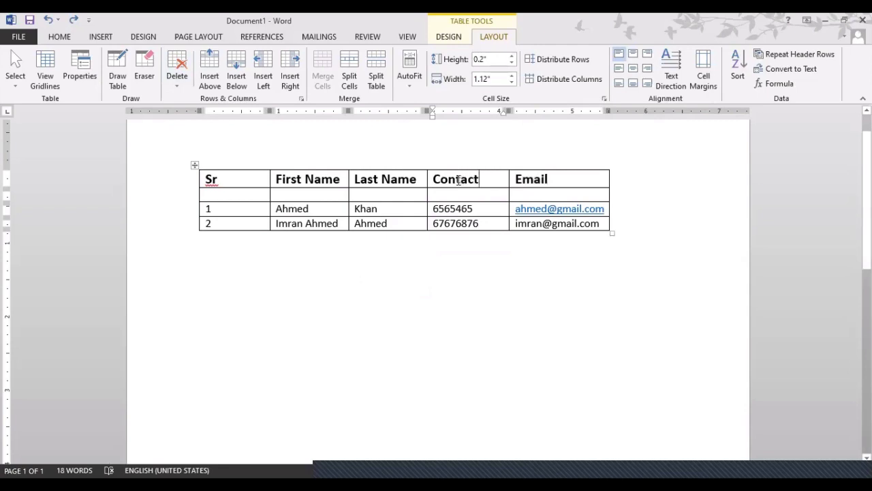
{"action": "left_click_drag", "start_coordinate": [447, 178], "coordinate": [480, 178]}
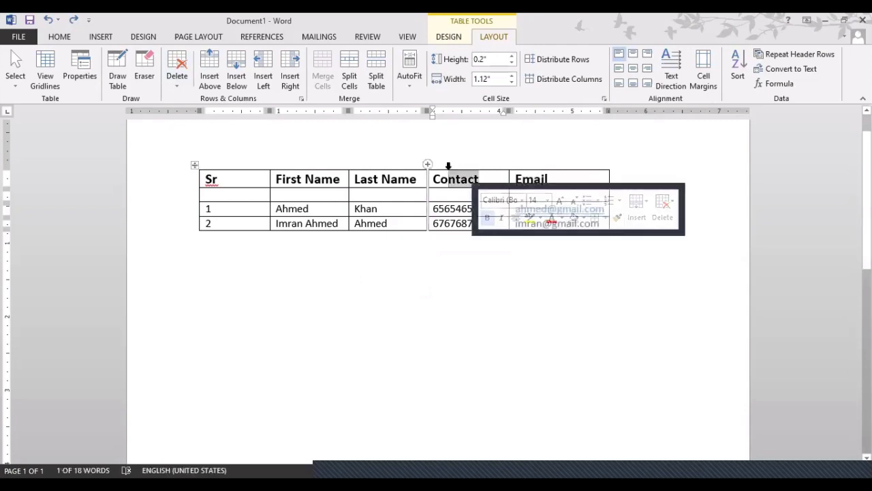
{"action": "left_click", "coordinate": [452, 196]}
{"action": "mouse_move", "coordinate": [451, 196]}
{"action": "left_mouse_down"}
{"action": "mouse_move", "coordinate": [455, 238]}
{"action": "mouse_move", "coordinate": [456, 198]}
{"action": "left_mouse_up"}
{"action": "left_click", "coordinate": [463, 182]}
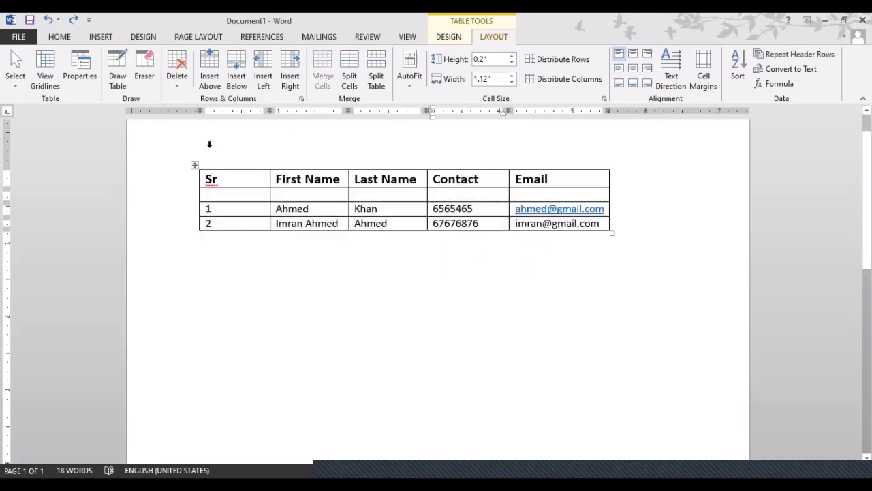
{"action": "left_click", "coordinate": [177, 78]}
{"action": "left_click", "coordinate": [176, 100]}
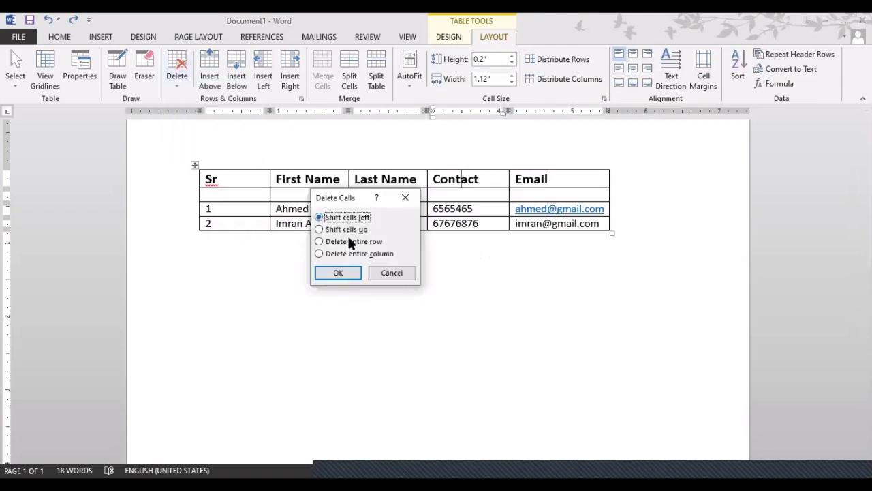
{"action": "left_click", "coordinate": [345, 272]}
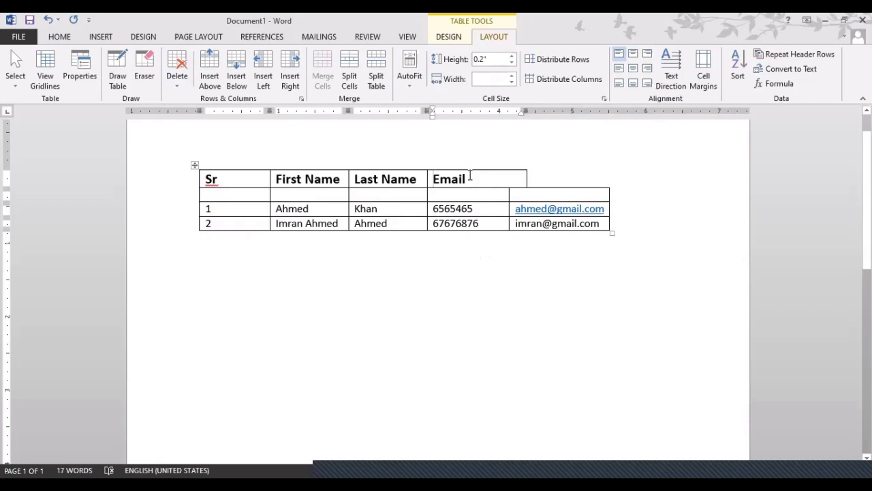
{"action": "key", "text": "ctrl+z"}
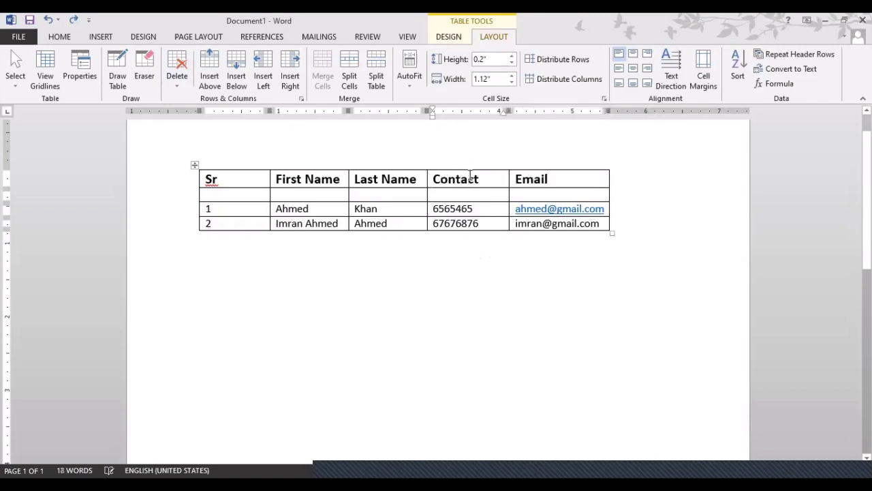
{"action": "left_click", "coordinate": [469, 176]}
{"action": "left_click", "coordinate": [182, 81]}
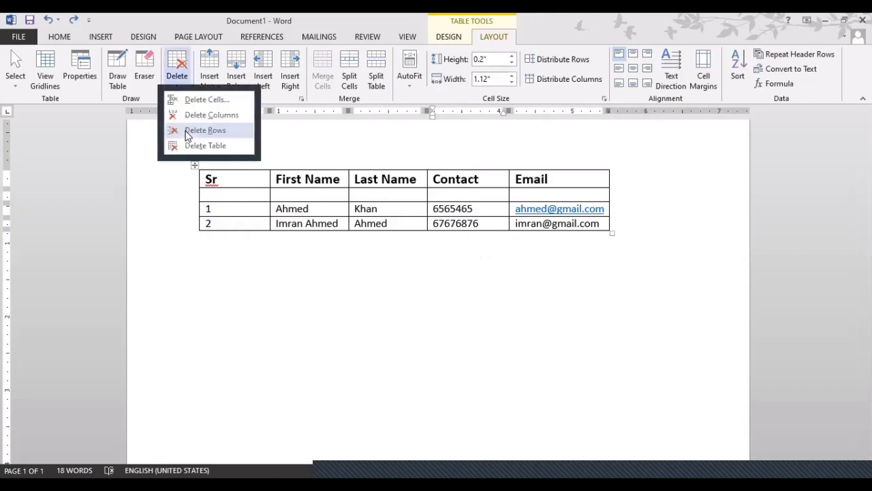
{"action": "left_click", "coordinate": [189, 102]}
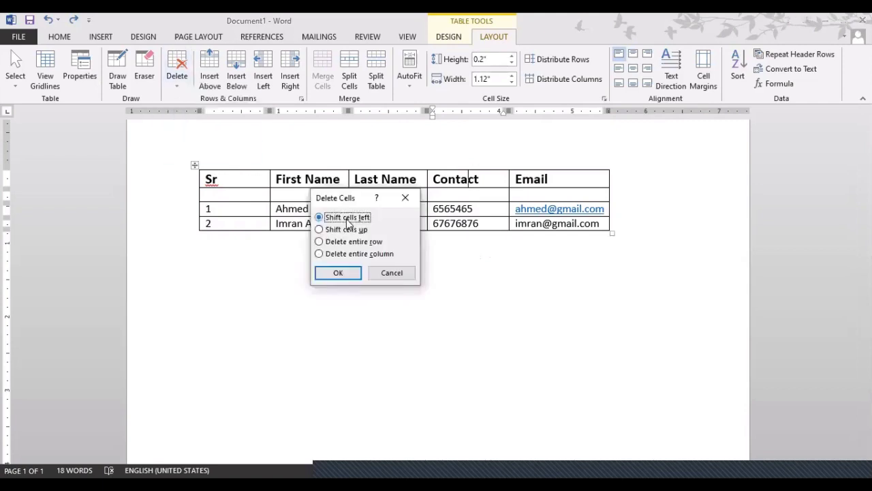
{"action": "left_click", "coordinate": [346, 229]}
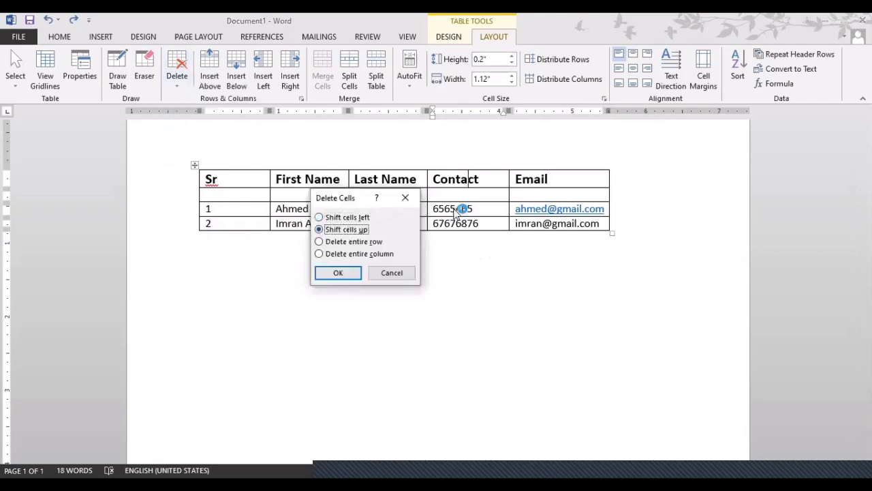
{"action": "left_click", "coordinate": [339, 274]}
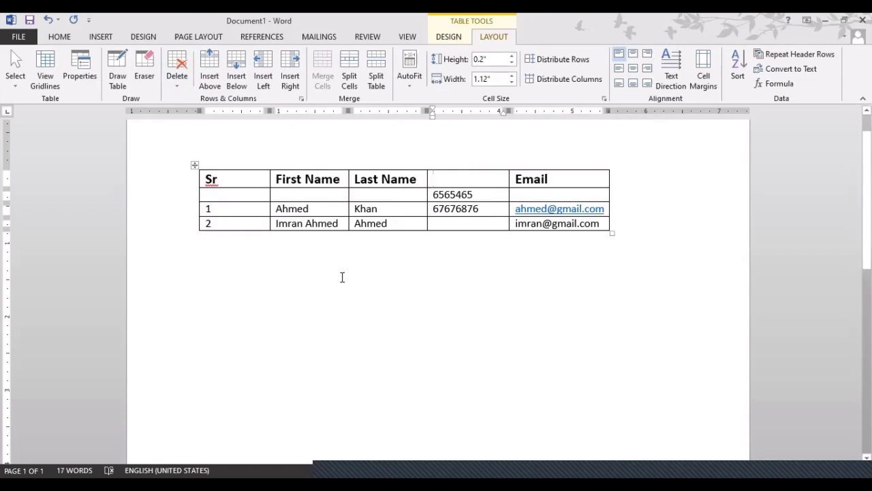
{"action": "key", "text": "ctrl+z"}
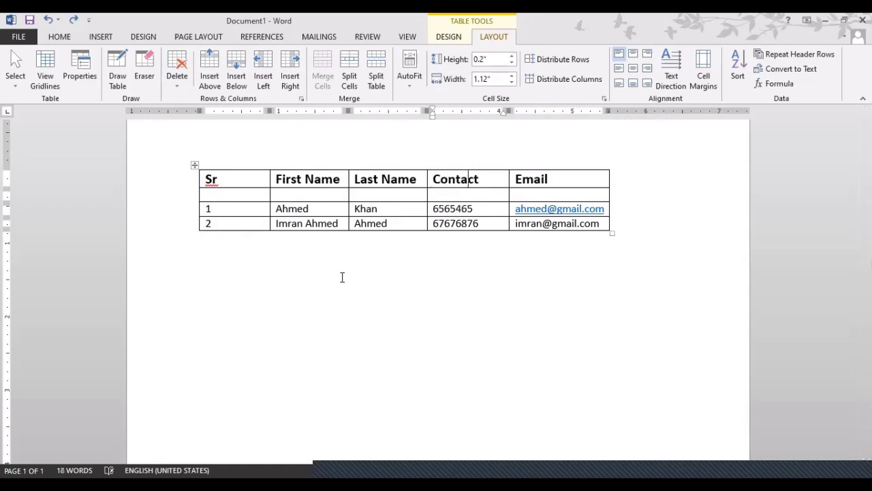
Open the Delete Cells choices and back out without deleting anything.
{"action": "left_click", "coordinate": [178, 87]}
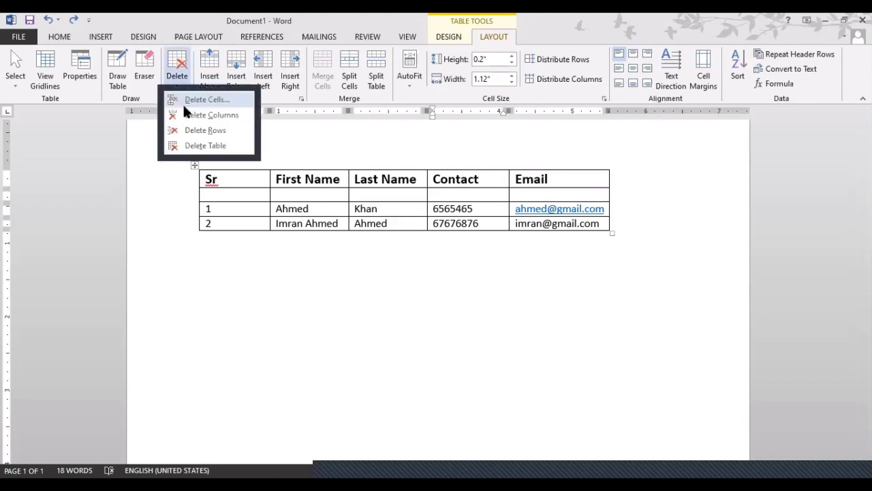
{"action": "left_click", "coordinate": [183, 103]}
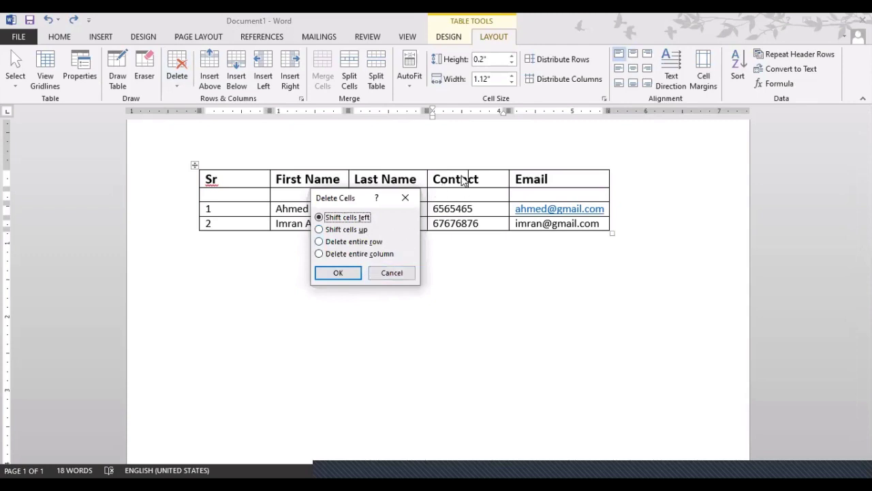
{"action": "left_click", "coordinate": [392, 273]}
Retype the 'Contact' header and place the cursor after the last email address.
{"action": "key", "text": "BackSpace"}
{"action": "key", "text": "BackSpace"}
{"action": "key", "text": "BackSpace"}
{"action": "key", "text": "BackSpace"}
{"action": "key", "text": "BackSpace"}
{"action": "key", "text": "BackSpace"}
{"action": "key", "text": "BackSpace"}
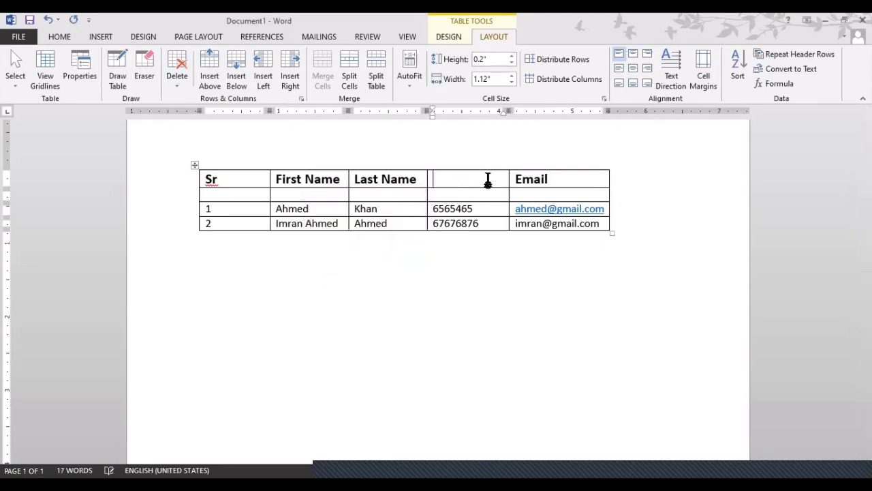
{"action": "type", "text": "Contact"}
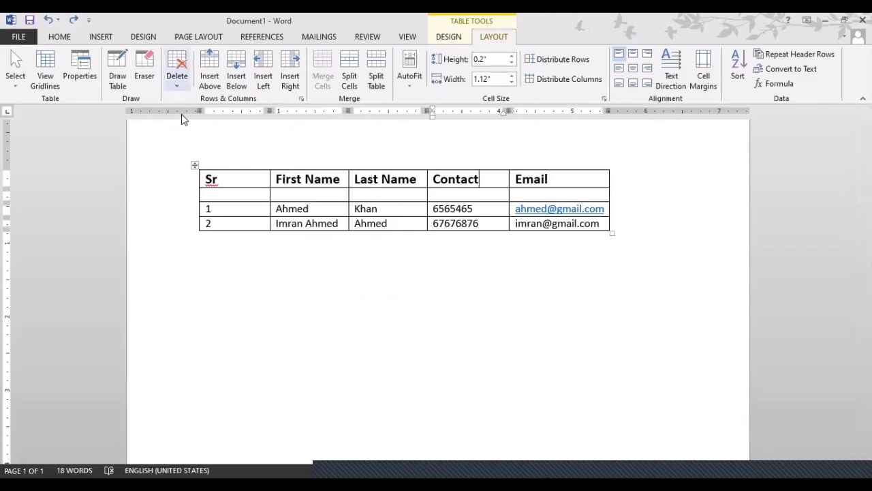
{"action": "left_click", "coordinate": [177, 77]}
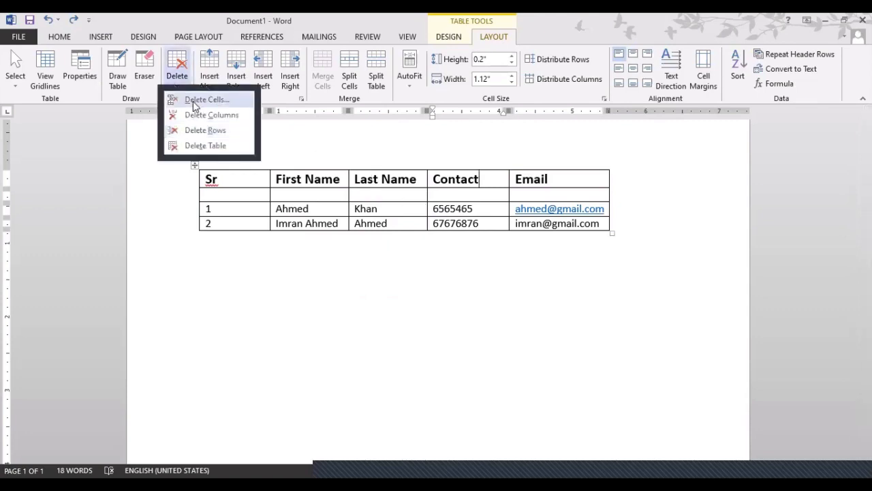
{"action": "left_click", "coordinate": [324, 19]}
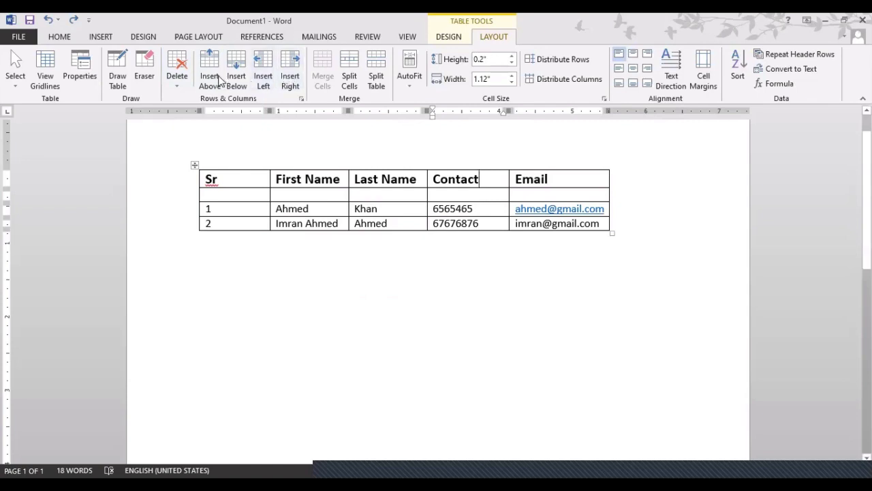
{"action": "left_click", "coordinate": [598, 224]}
Add empty rows at the table's end with Tab, then select the bottom Last Name-to-Email cells.
{"action": "key", "text": "Tab"}
{"action": "key", "text": "Tab"}
{"action": "key", "text": "Tab"}
{"action": "key", "text": "Tab"}
{"action": "key", "text": "Tab"}
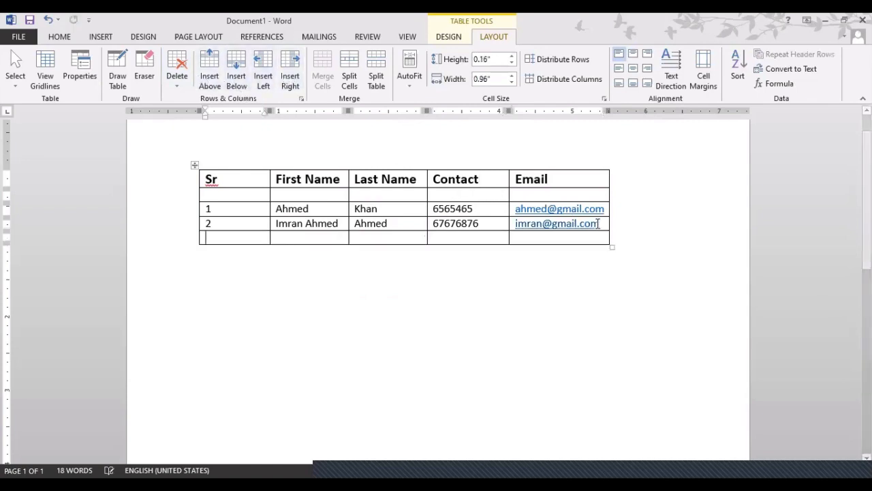
{"action": "key", "text": "Tab"}
{"action": "key", "text": "Tab"}
{"action": "key", "text": "Tab"}
{"action": "key", "text": "Tab"}
{"action": "key", "text": "Tab"}
{"action": "key", "text": "Tab"}
{"action": "key", "text": "Tab"}
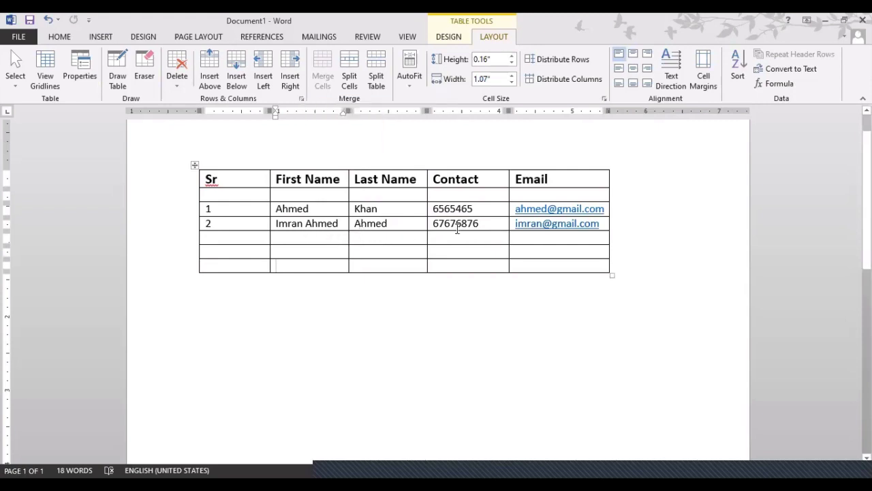
{"action": "left_click_drag", "start_coordinate": [412, 238], "coordinate": [537, 266]}
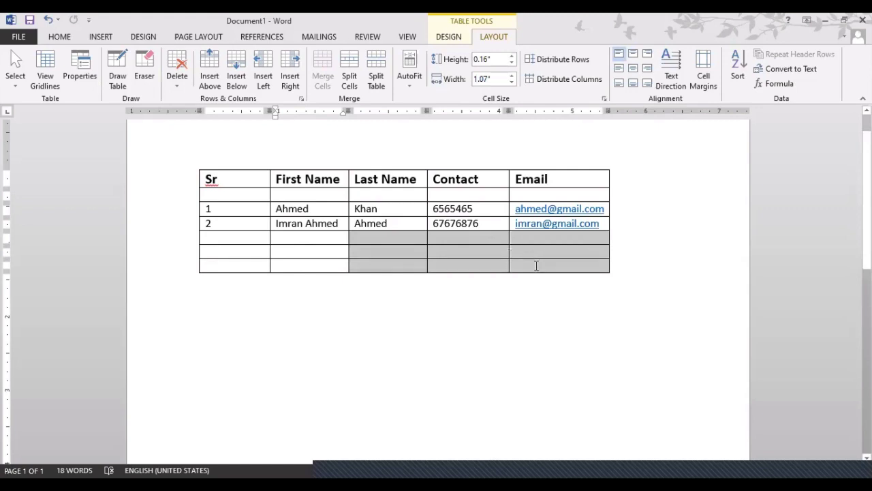
Merge the bottom rows' Last Name-to-Email cells into one cell and type 'fgfdgdfgdfgdfgdfg' in it.
{"action": "left_click_drag", "start_coordinate": [537, 266], "coordinate": [536, 267]}
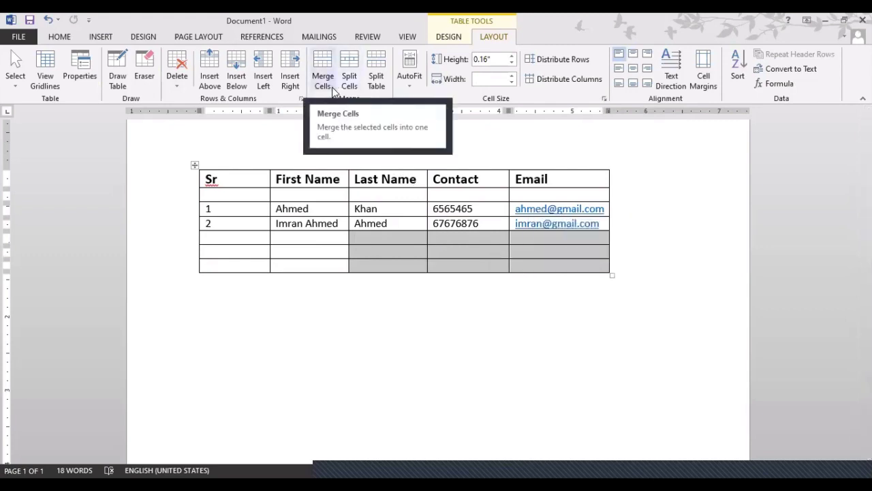
{"action": "left_click", "coordinate": [406, 255]}
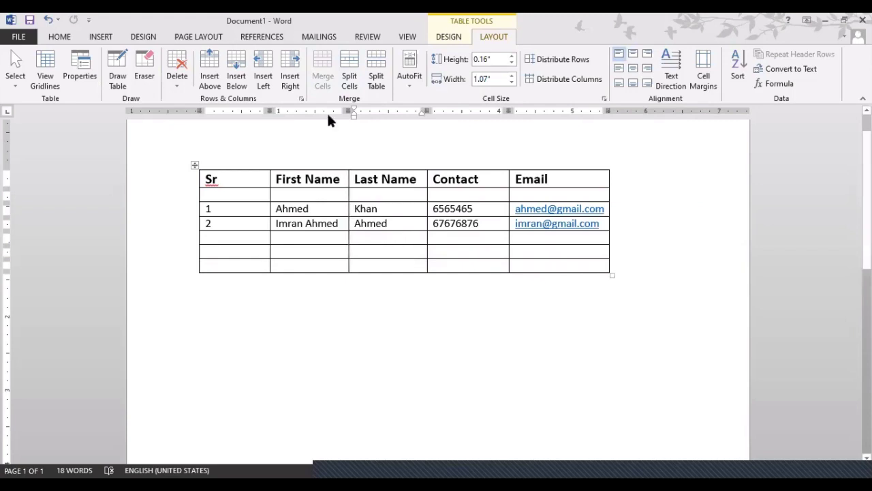
{"action": "left_click_drag", "start_coordinate": [386, 236], "coordinate": [540, 261]}
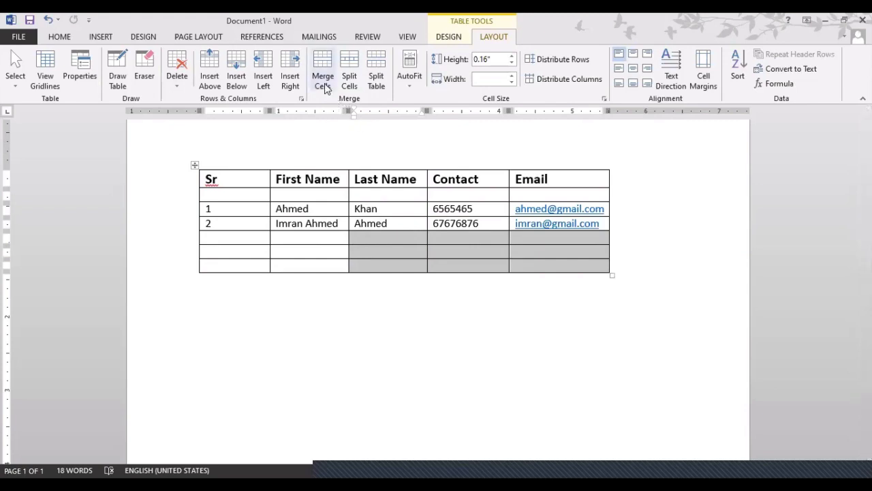
{"action": "left_click", "coordinate": [325, 88]}
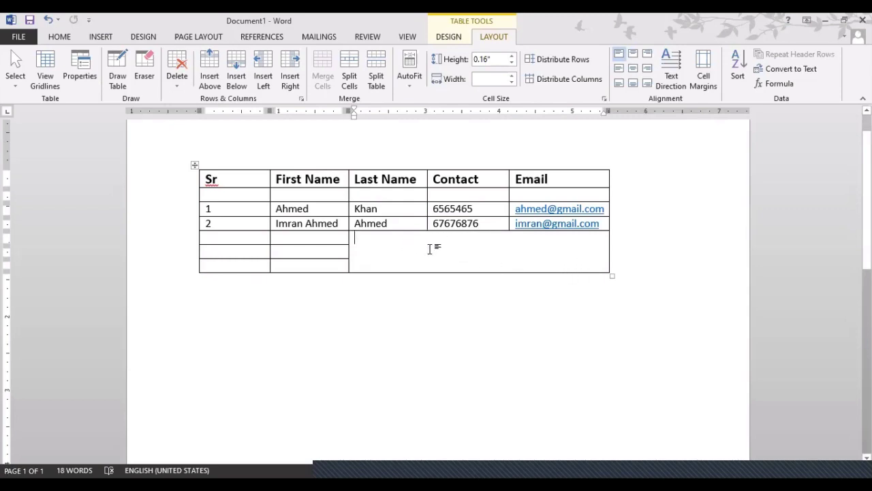
{"action": "type", "text": "fgfdgdfgdfgdfgdfg"}
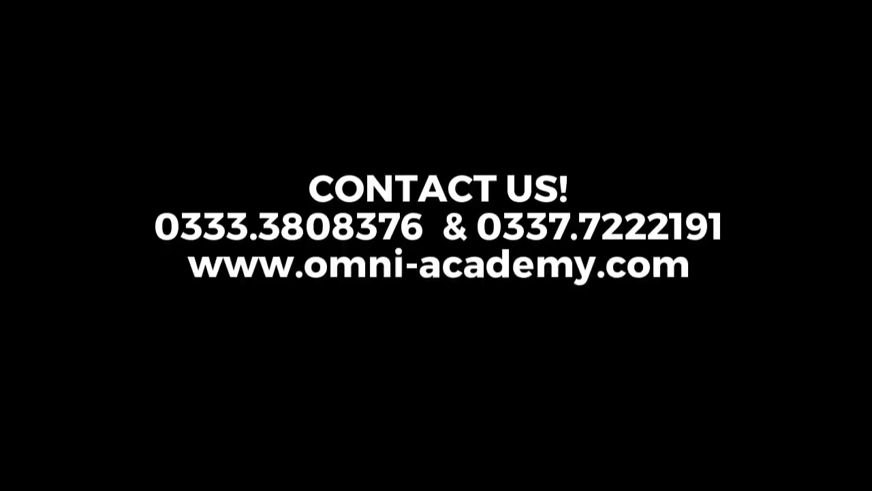